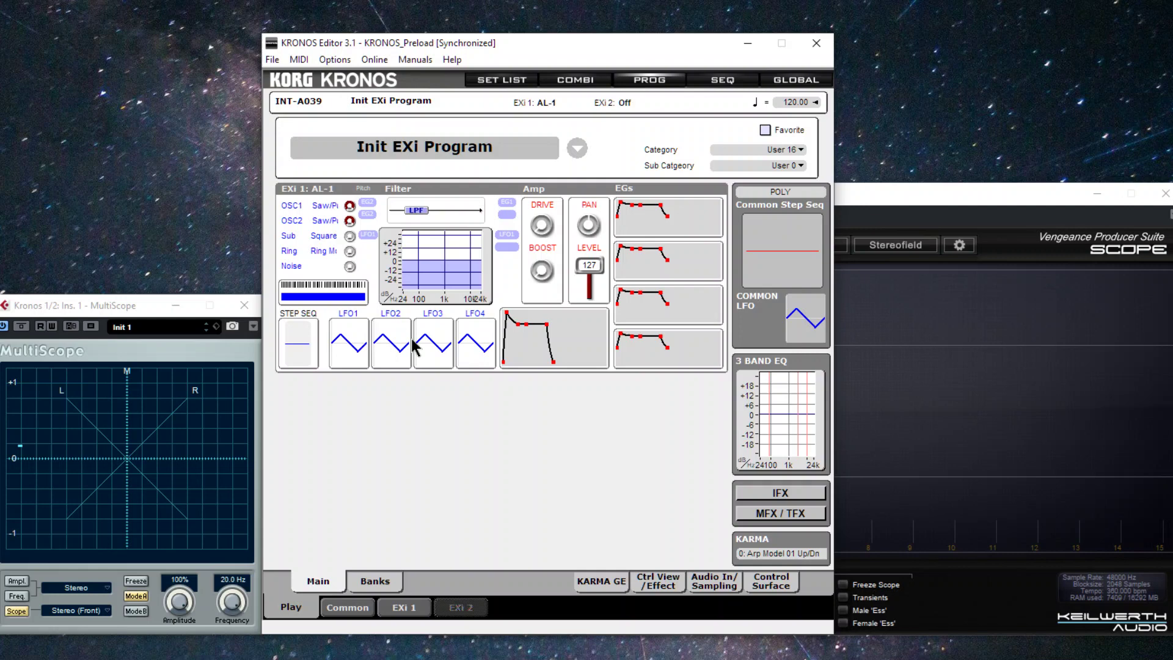
Step: Raise the program's amp envelope Break and Sustain levels to 99
{"action": "left_click", "coordinate": [350, 226]}
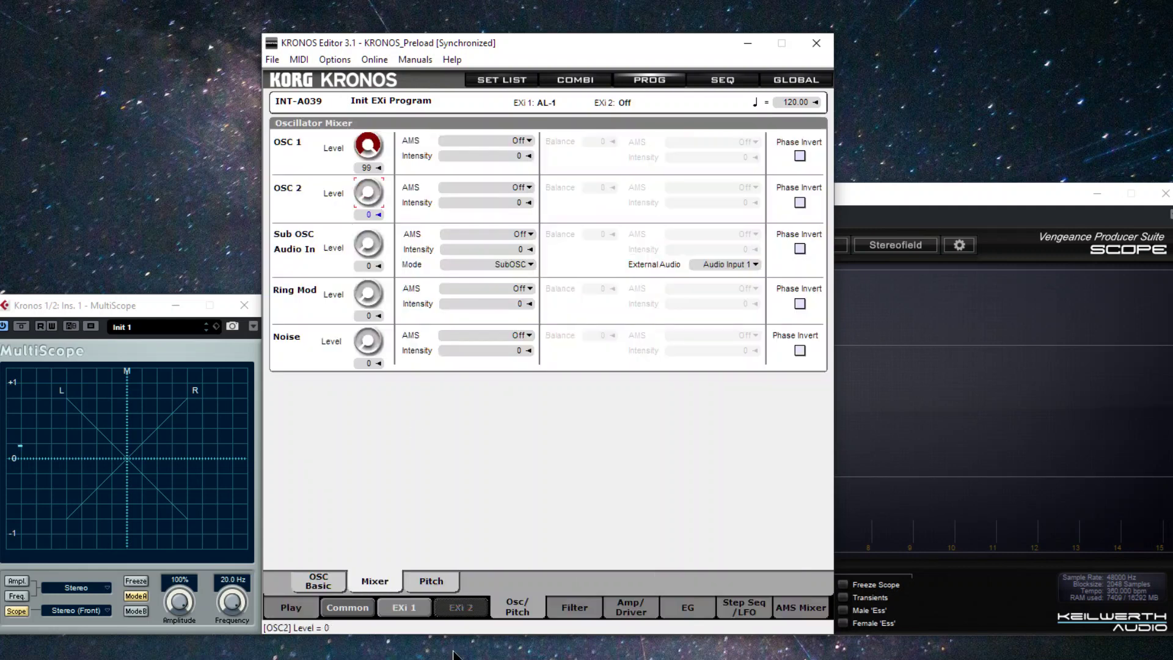
{"action": "left_click", "coordinate": [645, 611]}
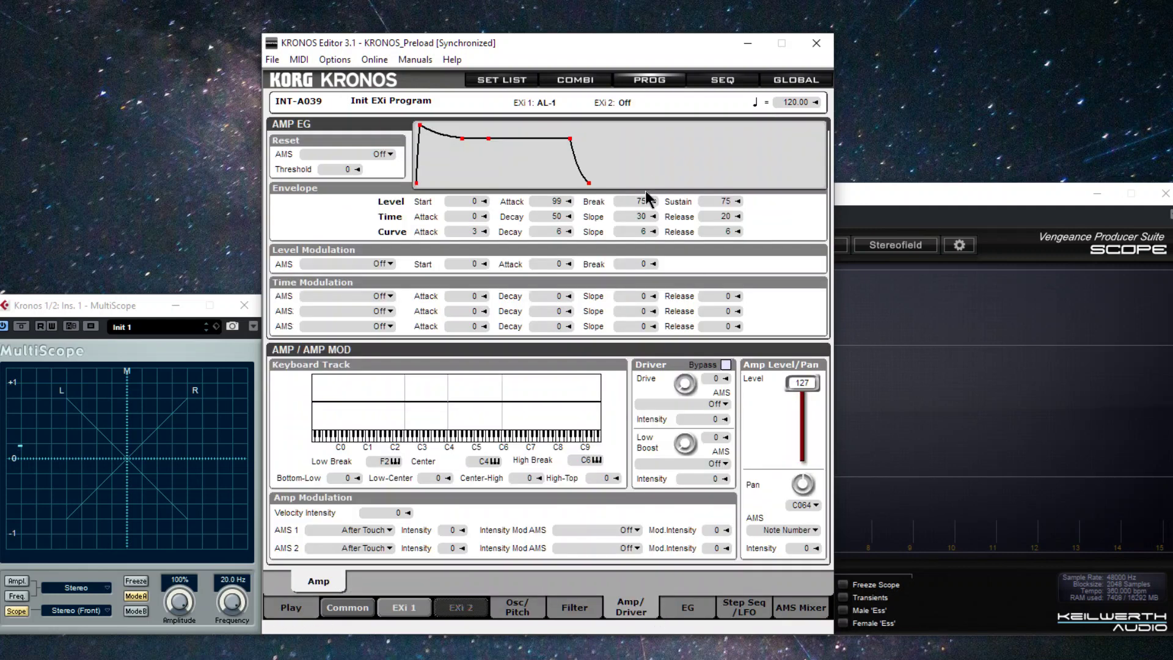
{"action": "left_click_drag", "start_coordinate": [639, 207], "coordinate": [639, 183]}
{"action": "left_click_drag", "start_coordinate": [725, 201], "coordinate": [726, 183]}
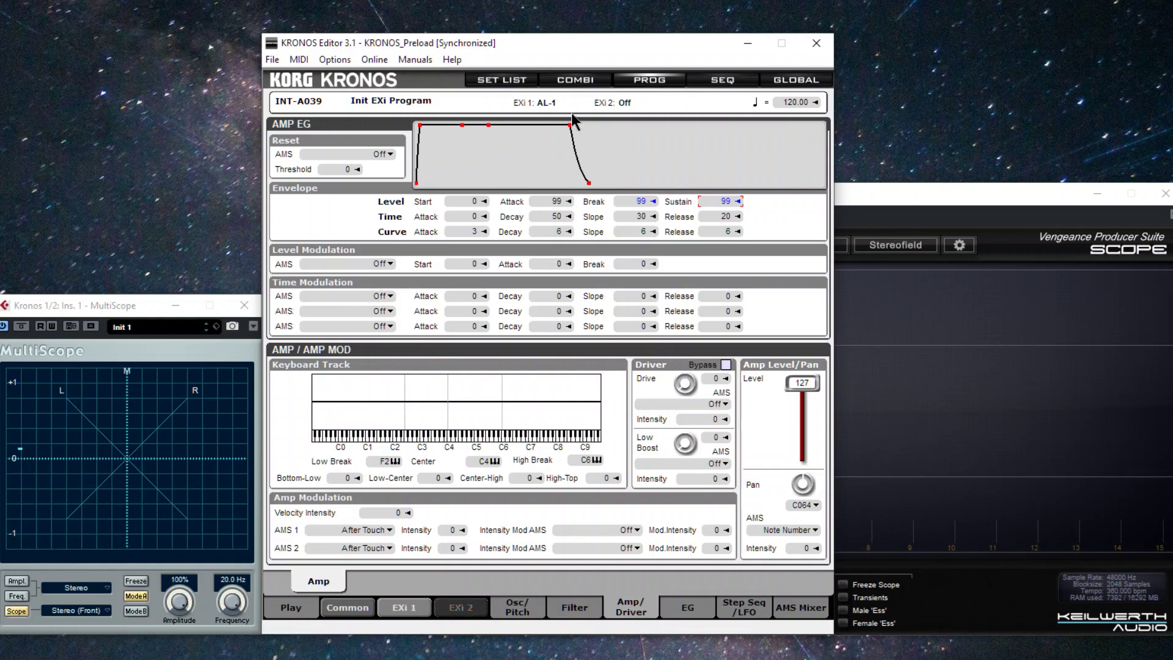
Step: Switch to Init Combi and assign I-A039 Init EXi Program to track 1
{"action": "left_click", "coordinate": [574, 78]}
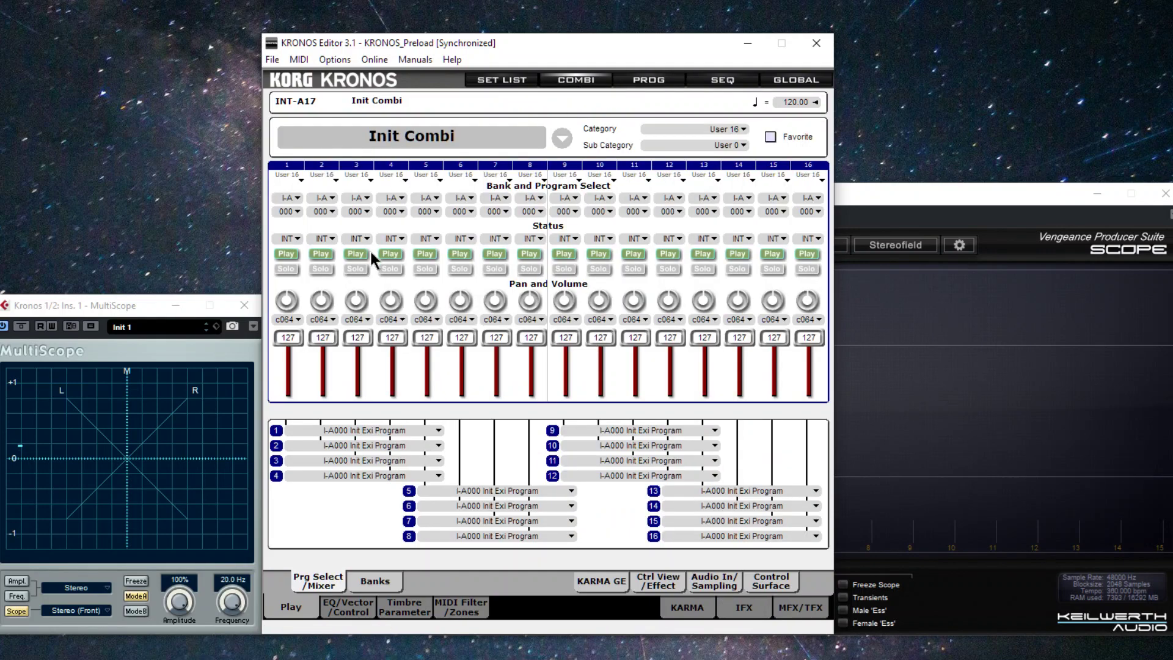
{"action": "left_click", "coordinate": [297, 212]}
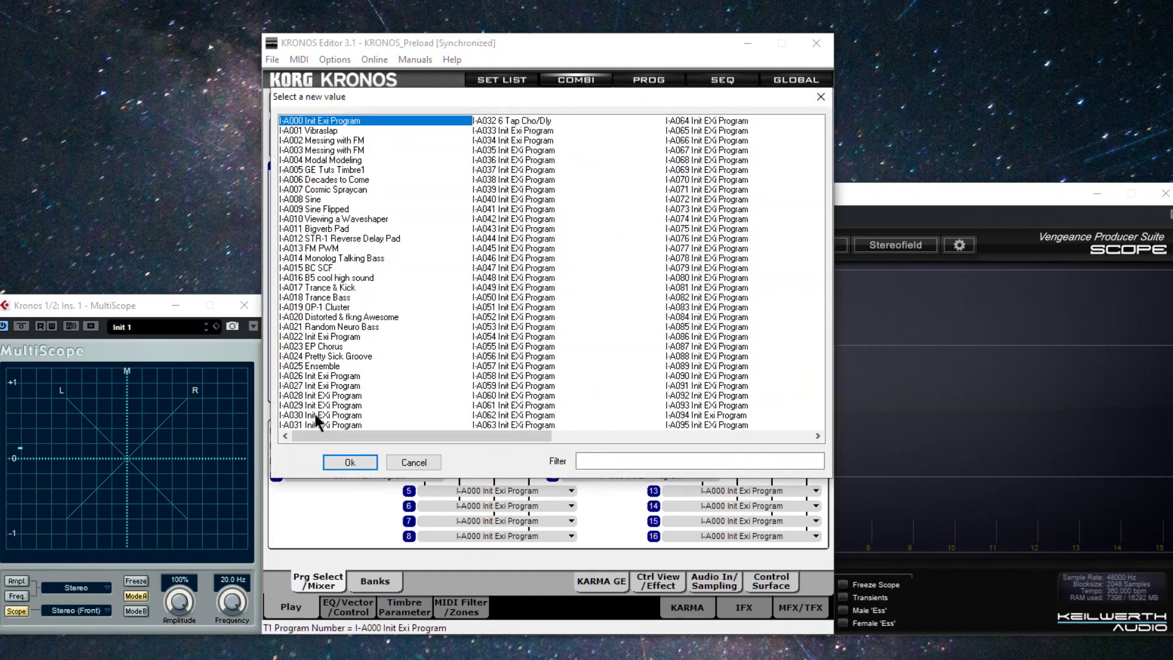
{"action": "double_click", "coordinate": [513, 187]}
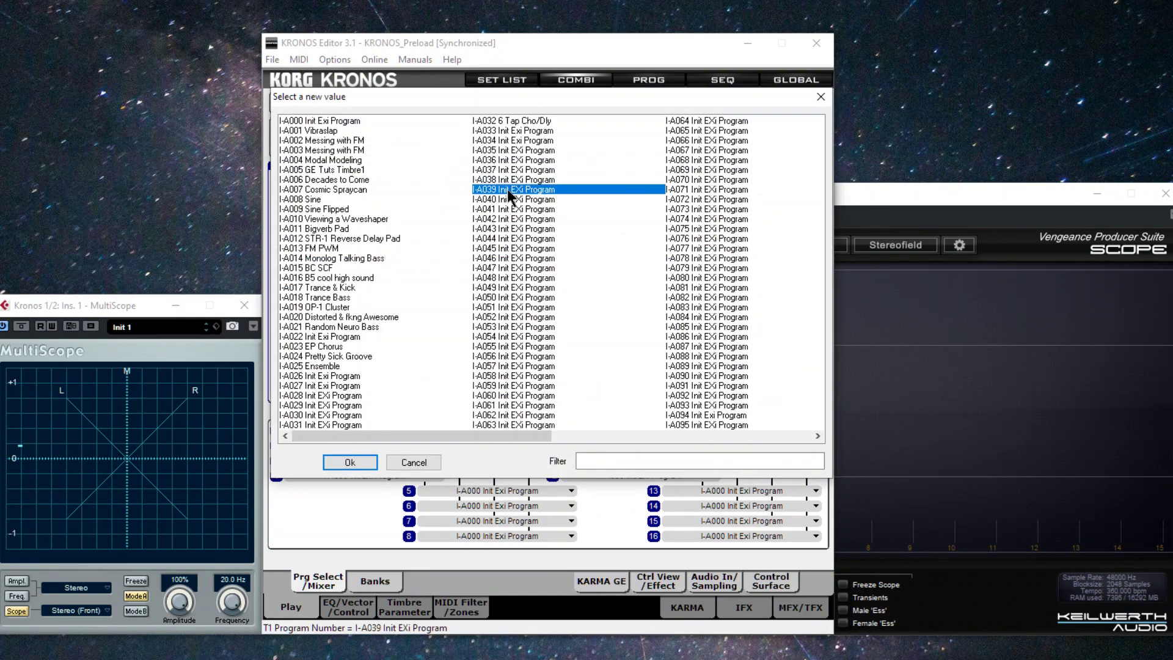
Step: Set tracks 2, 3 and 4 to program 039 as well
{"action": "left_click", "coordinate": [323, 210]}
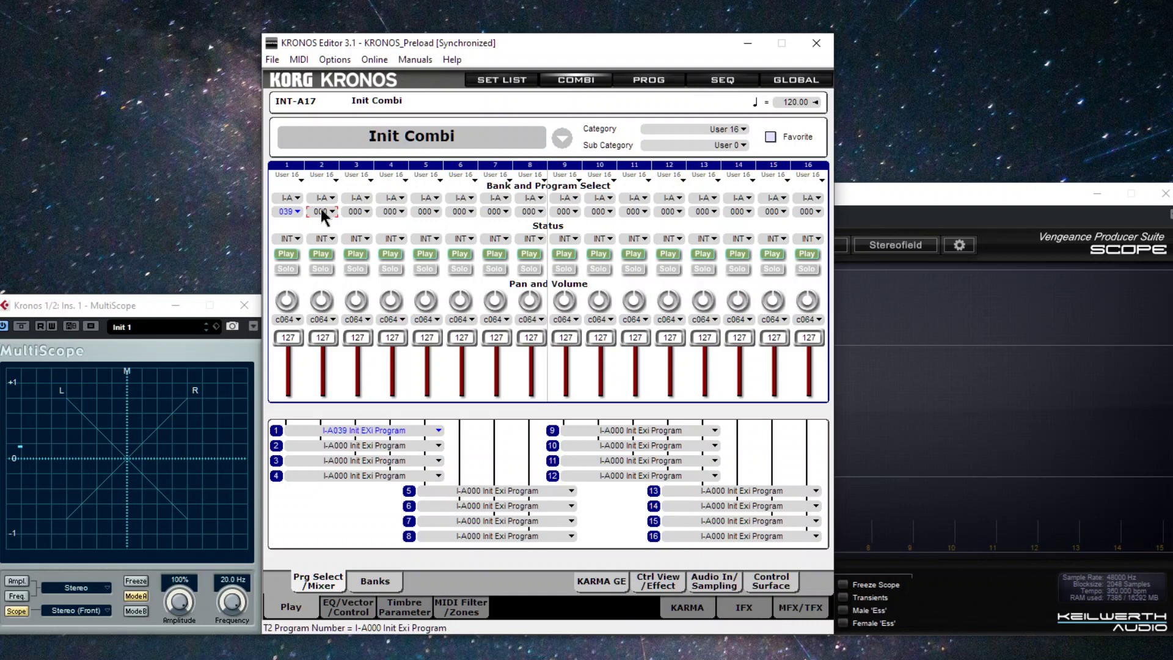
{"action": "type", "text": "39"}
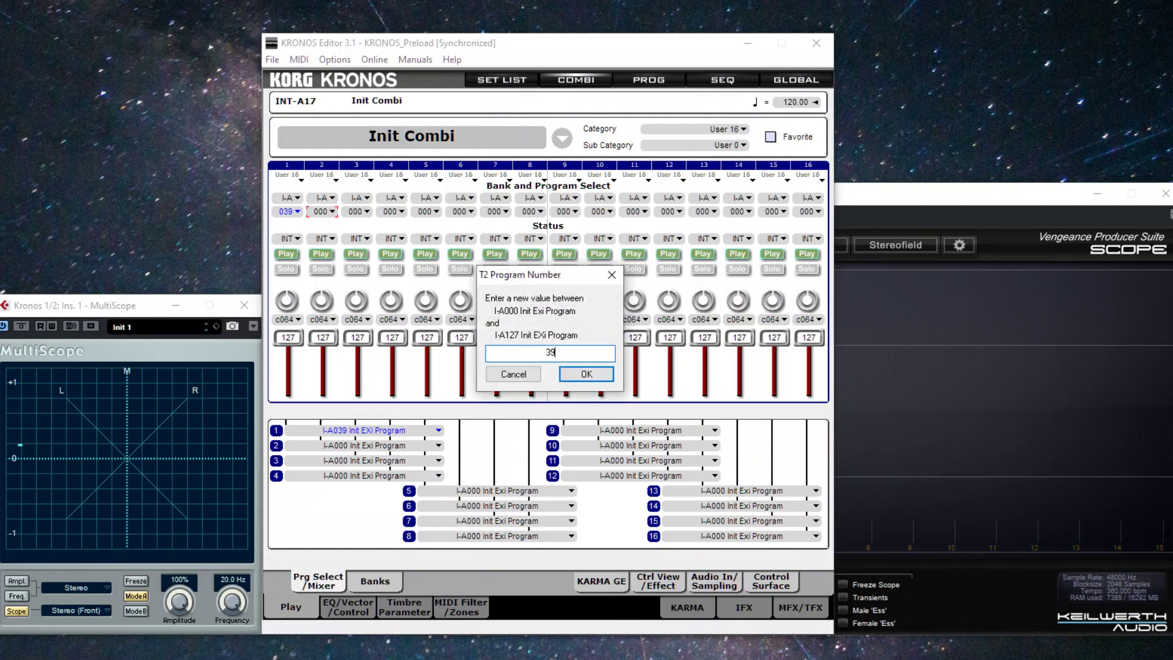
{"action": "key", "text": "Return"}
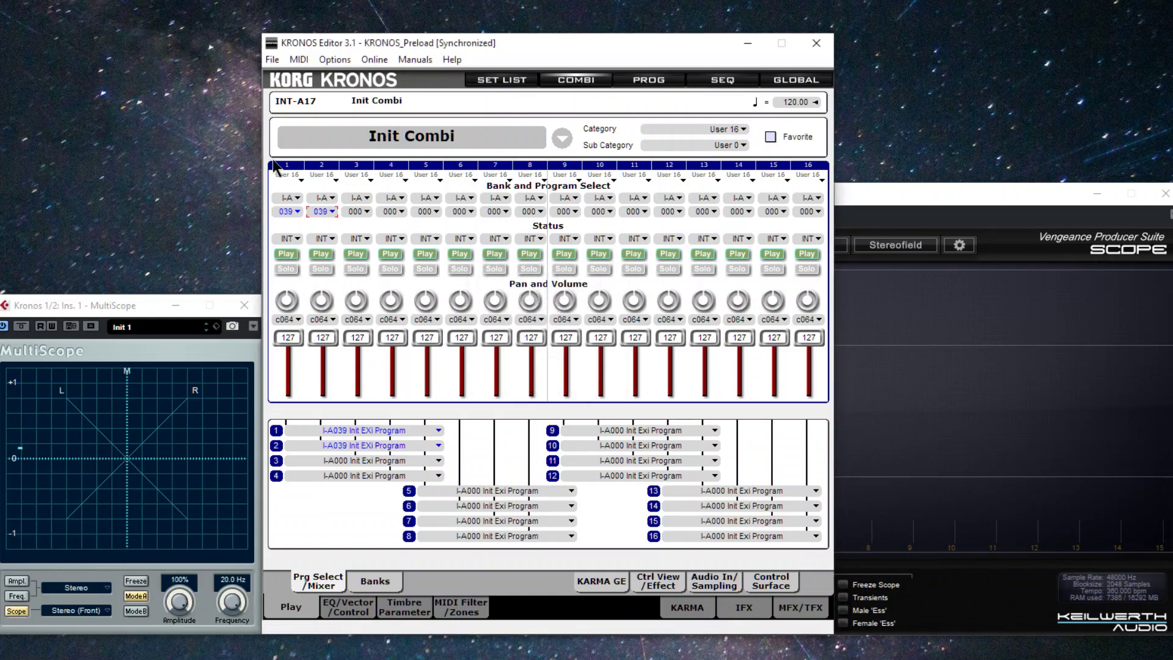
{"action": "left_click", "coordinate": [361, 211]}
{"action": "type", "text": "39"}
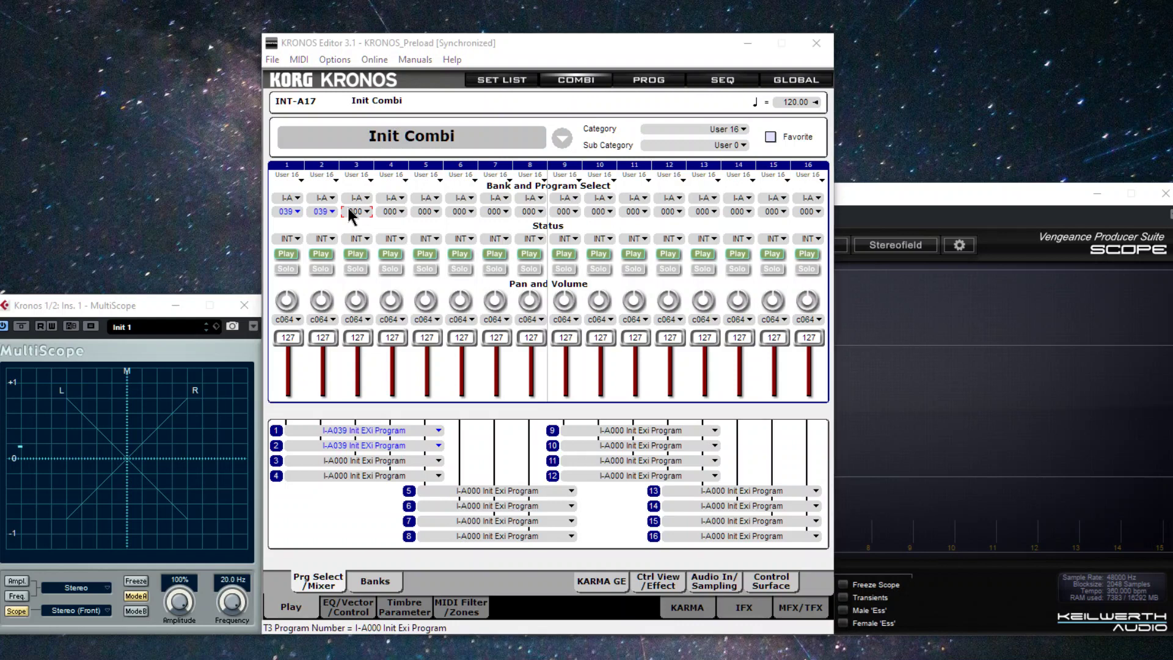
{"action": "key", "text": "Return"}
{"action": "left_click", "coordinate": [390, 212]}
{"action": "type", "text": "39"}
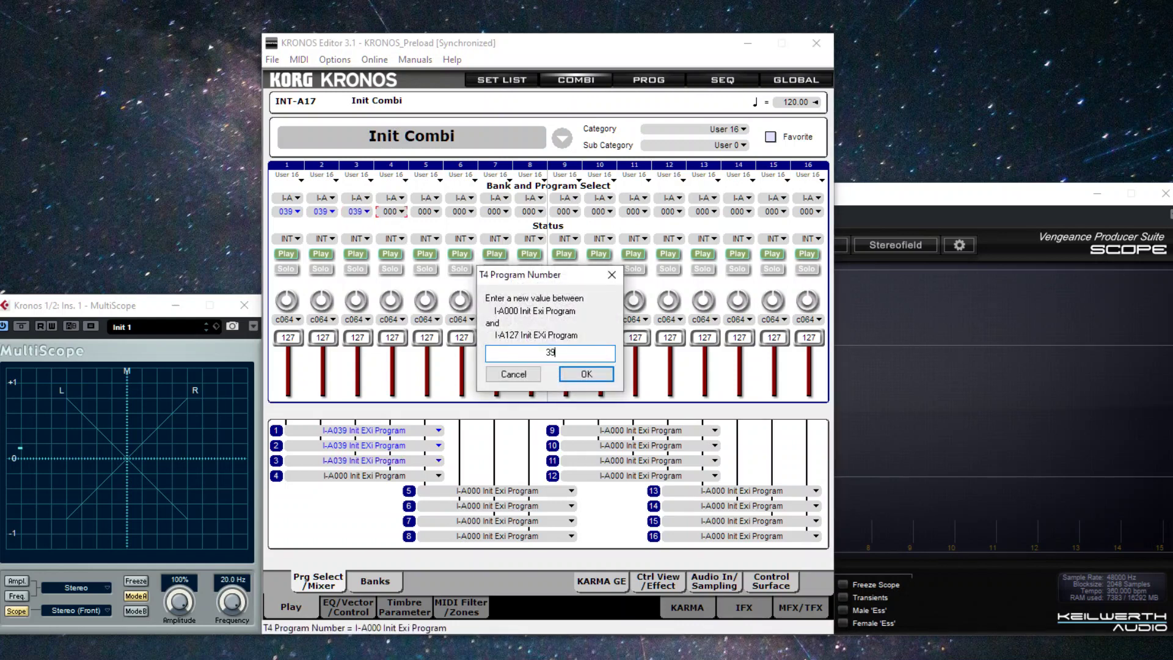
{"action": "key", "text": "Return"}
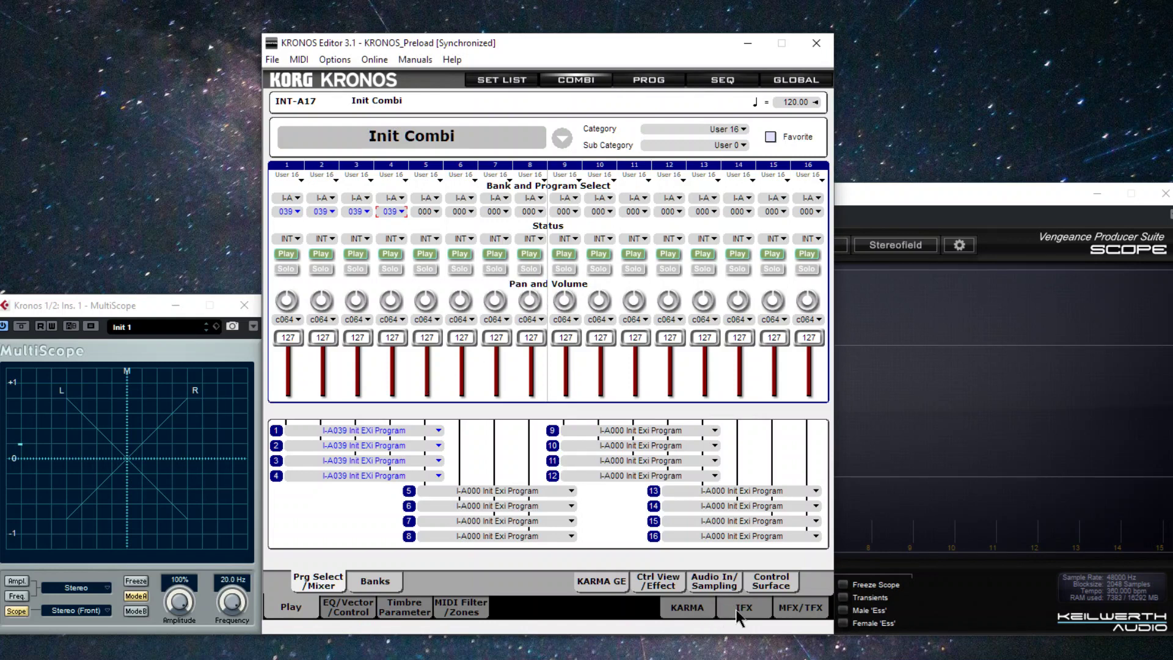
Step: Set timbres 2 and 3 to MIDI channel 01G on the MIDI/OSC page
{"action": "left_click", "coordinate": [390, 610]}
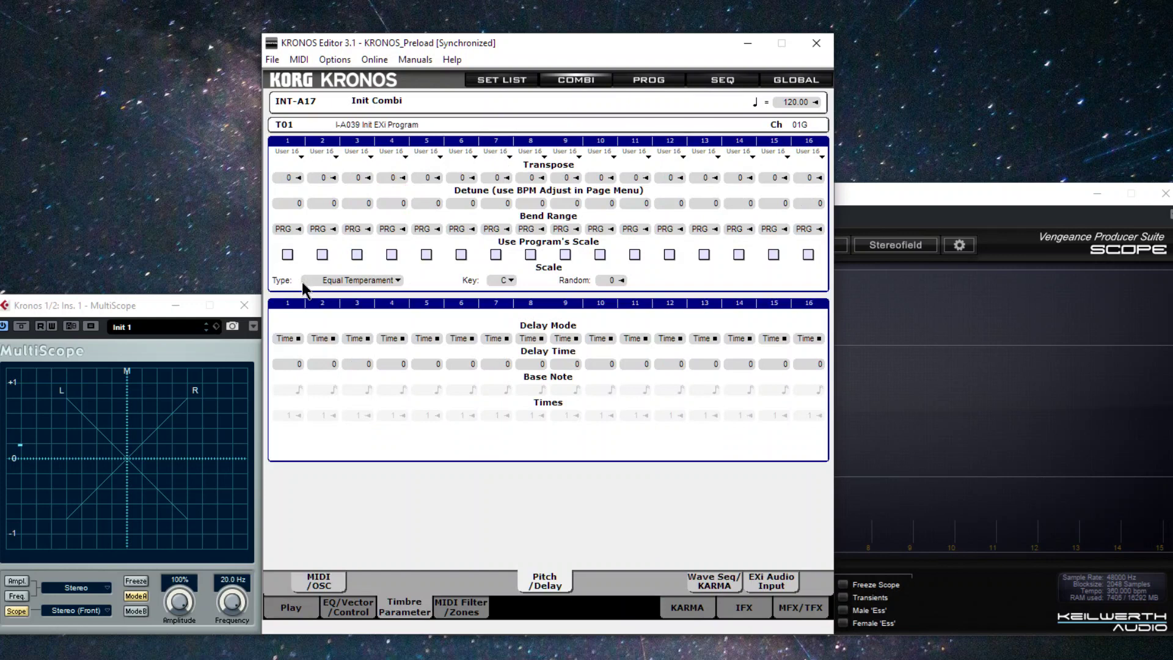
{"action": "left_click", "coordinate": [333, 586]}
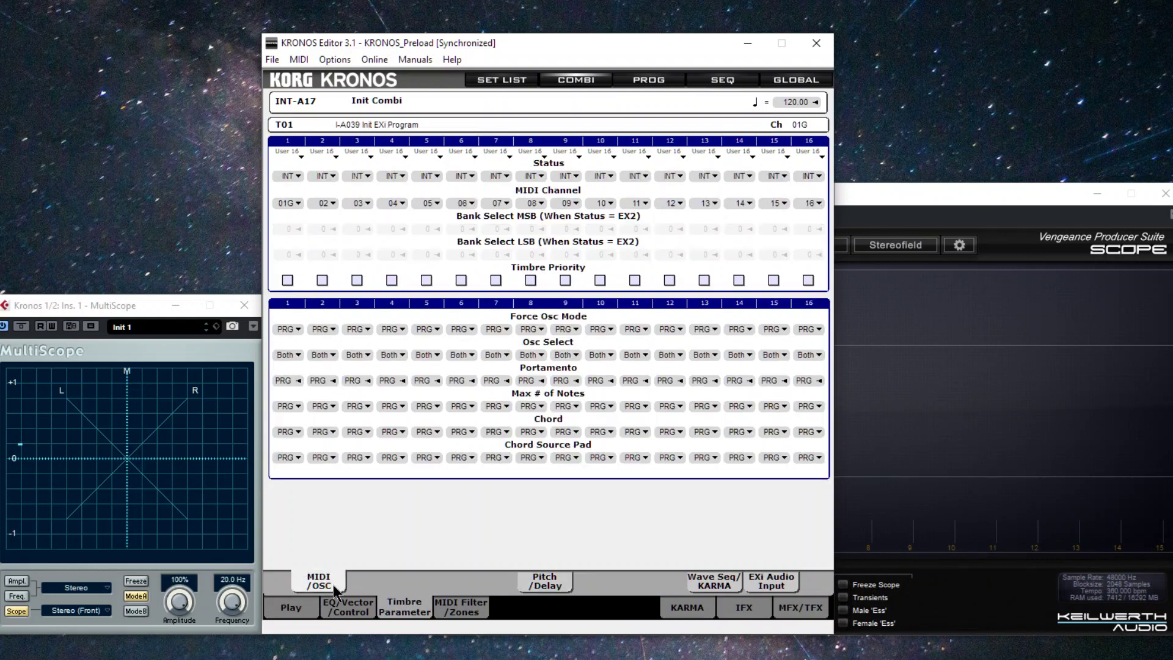
{"action": "left_click_drag", "start_coordinate": [324, 203], "coordinate": [343, 256]}
{"action": "left_click_drag", "start_coordinate": [359, 200], "coordinate": [400, 303]}
{"action": "left_click", "coordinate": [546, 587]}
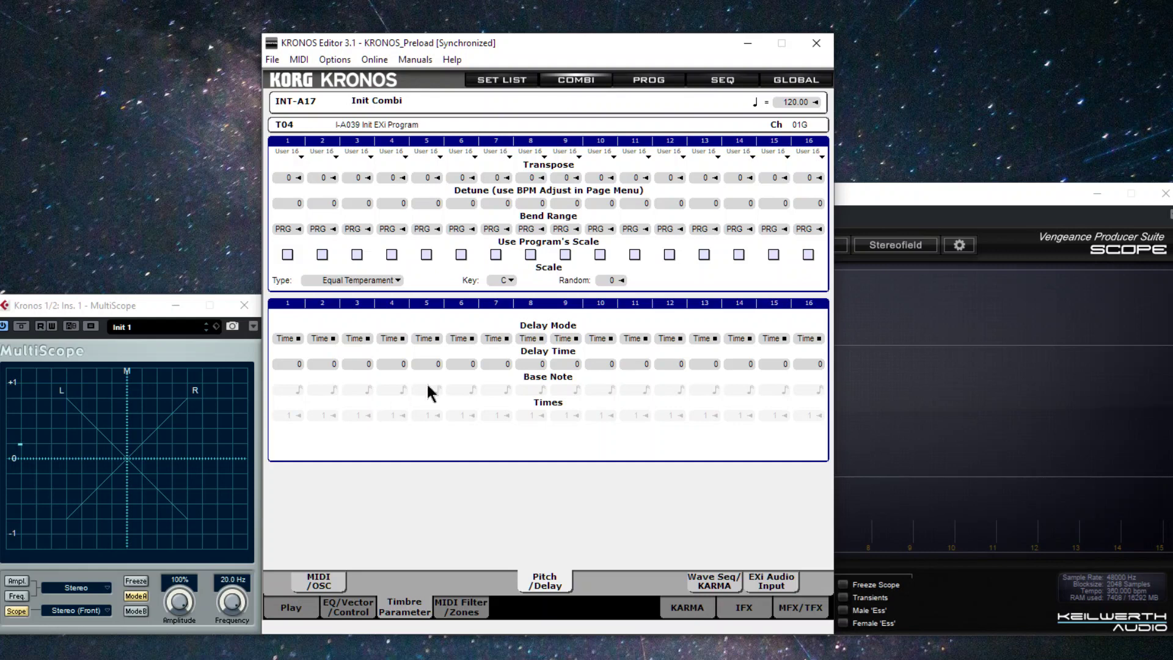
{"action": "left_click", "coordinate": [753, 623]}
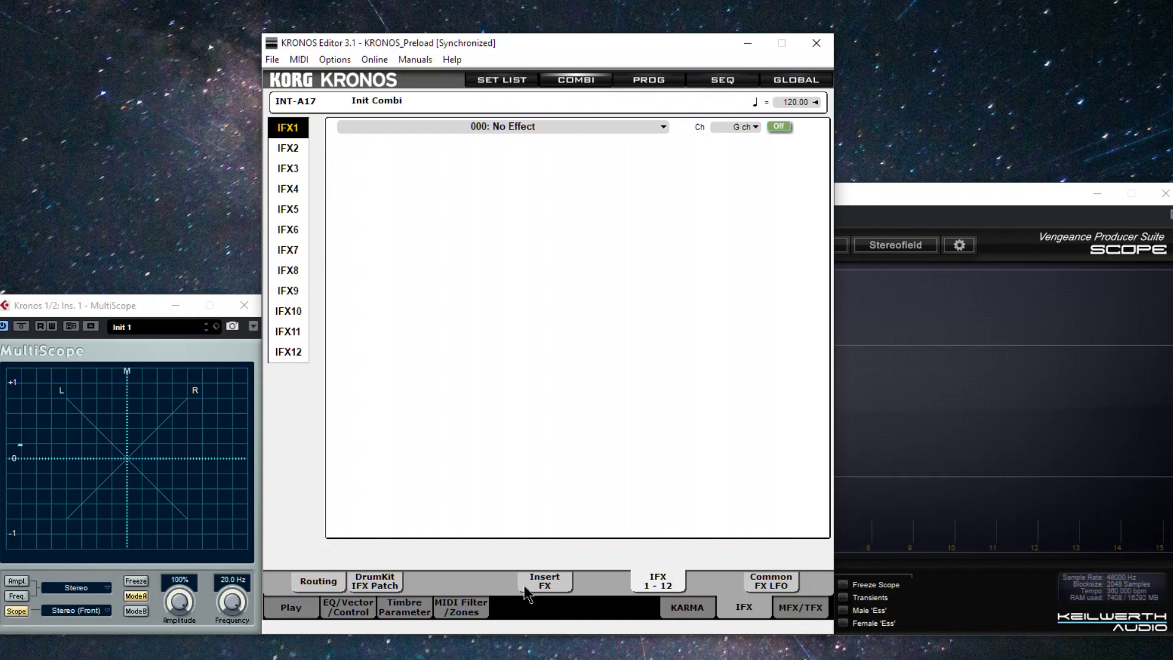
Step: On the IFX Routing page, set Bus Select for tracks 1–4 to 1/2
{"action": "left_click", "coordinate": [341, 582]}
{"action": "left_click", "coordinate": [284, 422]}
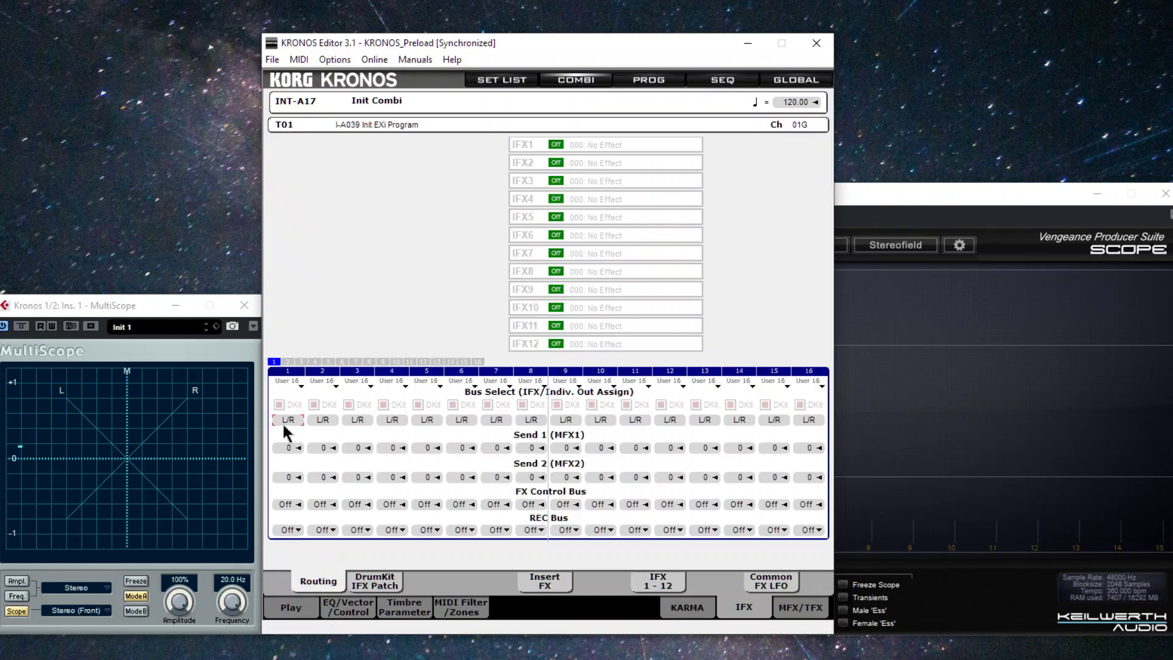
{"action": "scroll", "coordinate": [284, 421], "scroll_direction": "up", "scroll_amount": 4}
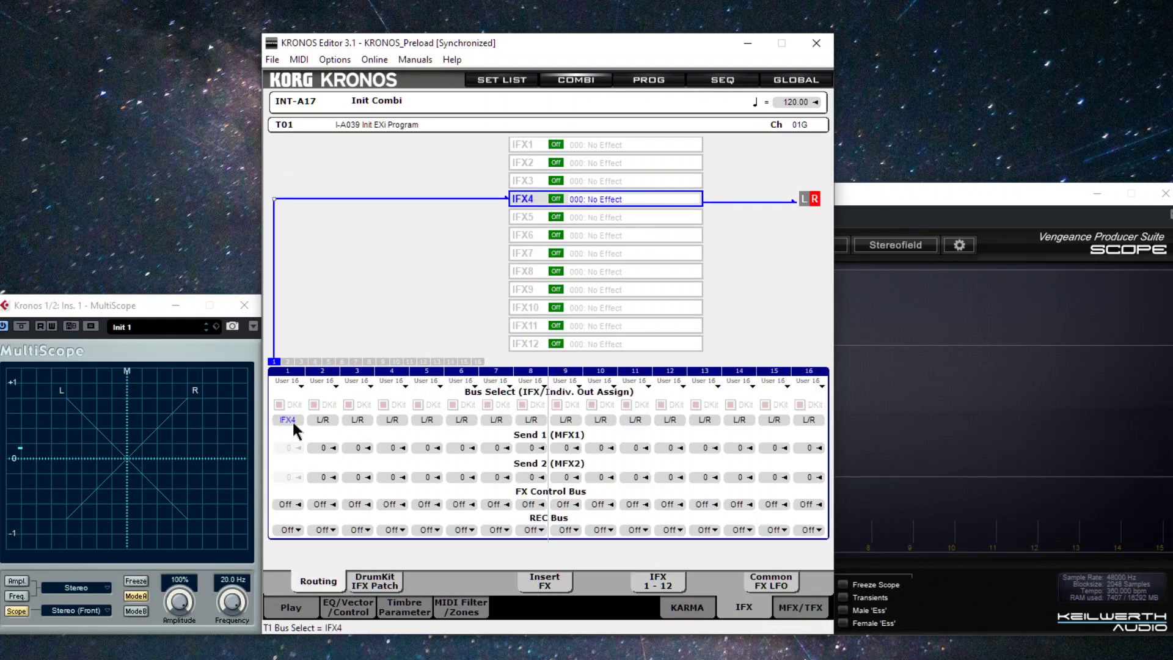
{"action": "left_click", "coordinate": [291, 423]}
{"action": "left_click", "coordinate": [344, 378]}
{"action": "left_click", "coordinate": [324, 420]}
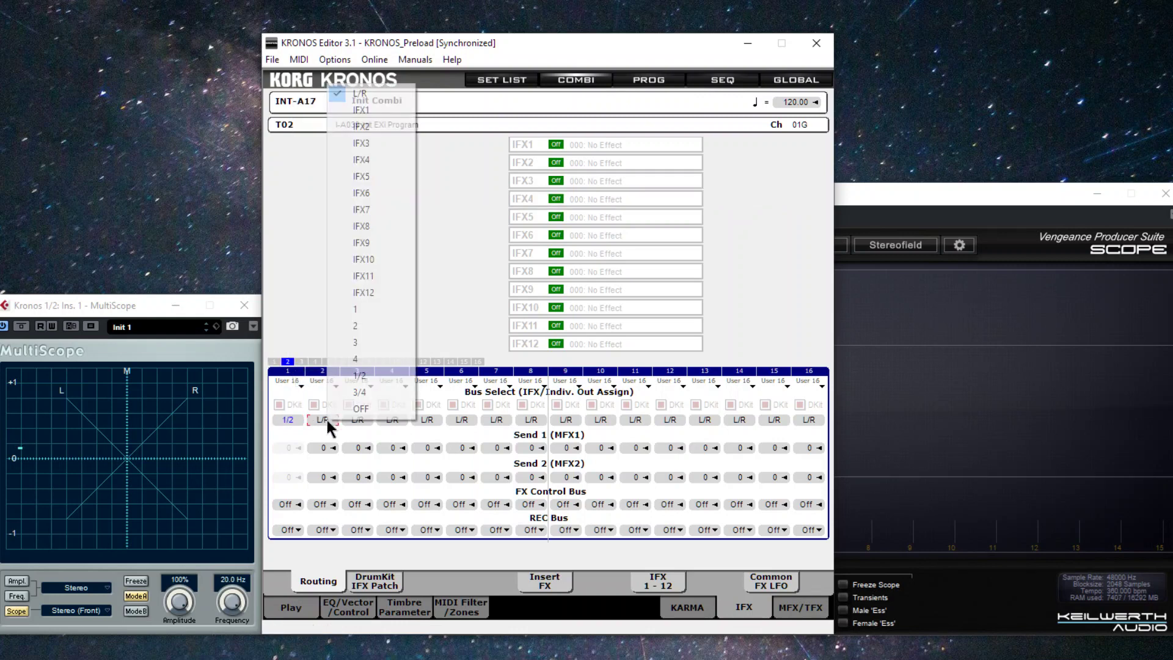
{"action": "left_click", "coordinate": [364, 377]}
{"action": "left_click", "coordinate": [360, 418]}
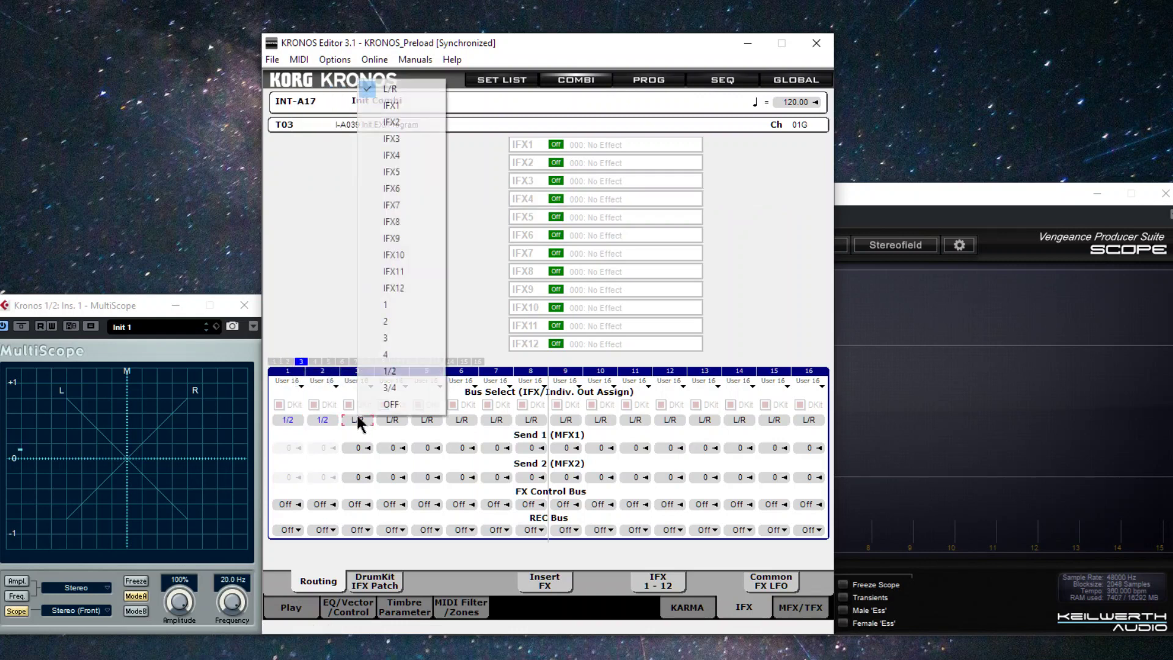
{"action": "left_click", "coordinate": [391, 386]}
{"action": "left_click", "coordinate": [387, 421]}
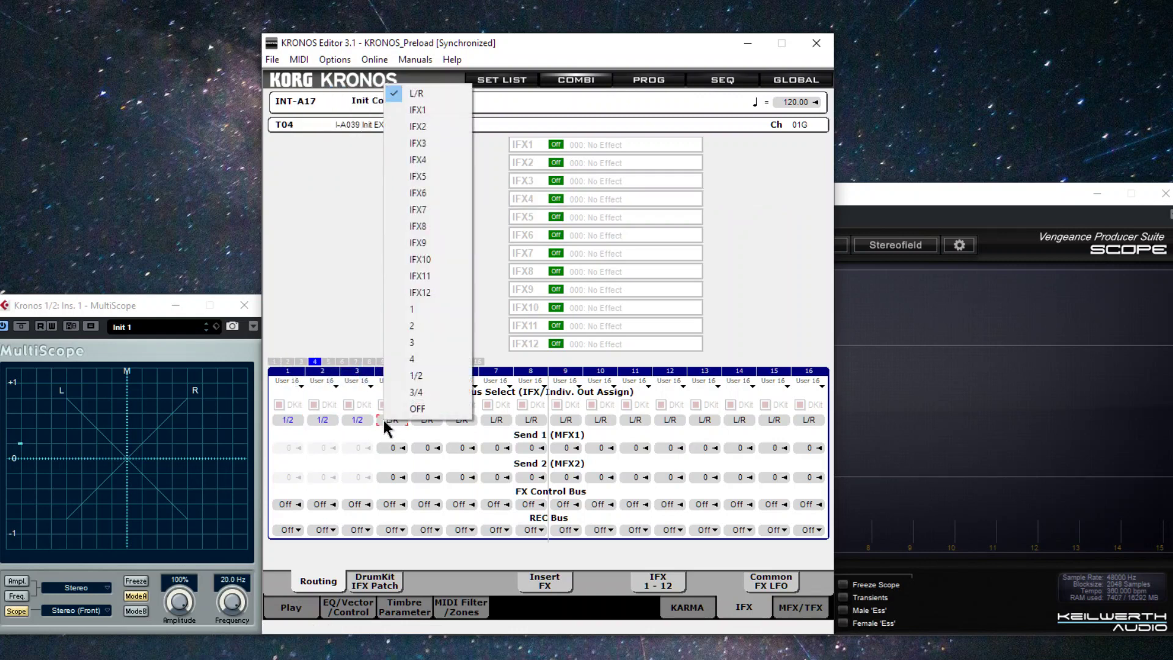
{"action": "left_click", "coordinate": [436, 380]}
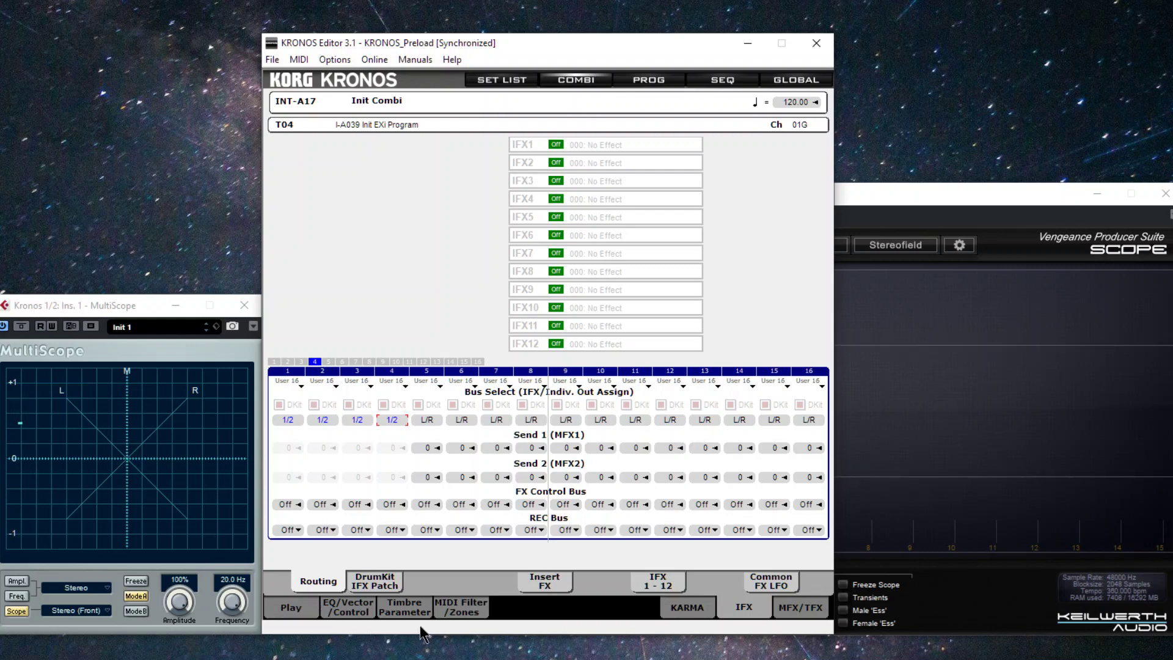
Step: Raise the Delay Time of timbres 1 and 2 to 15 on the Pitch/Delay page
{"action": "left_click", "coordinate": [383, 608]}
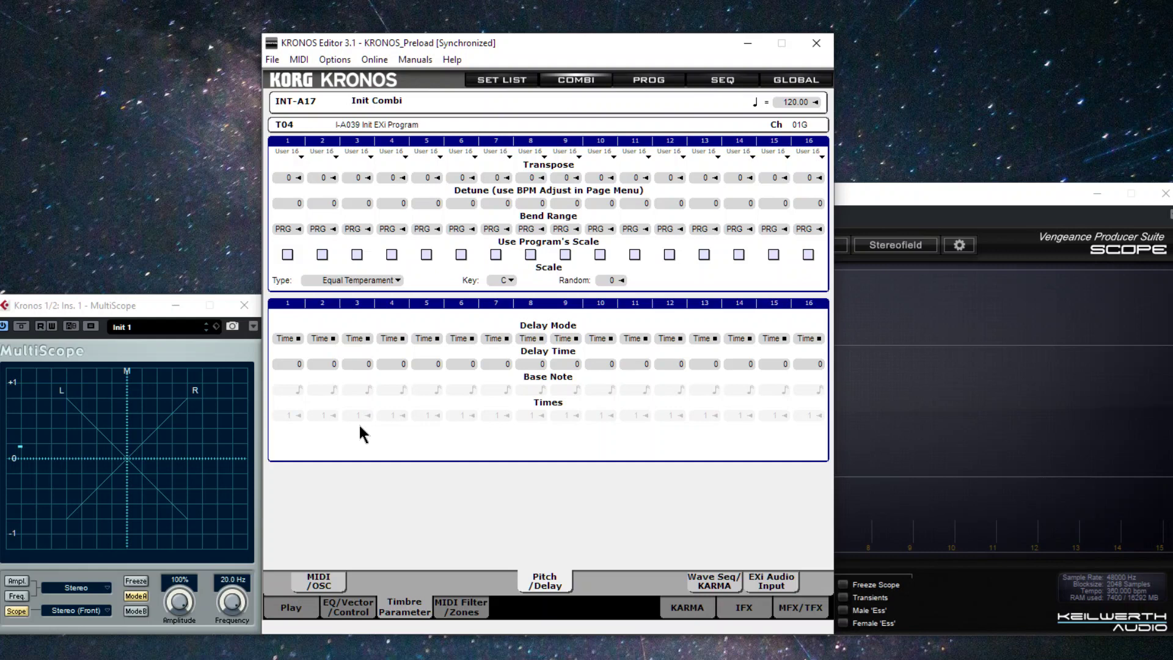
{"action": "left_click", "coordinate": [320, 365]}
{"action": "scroll", "coordinate": [321, 366], "scroll_direction": "up", "scroll_amount": 1}
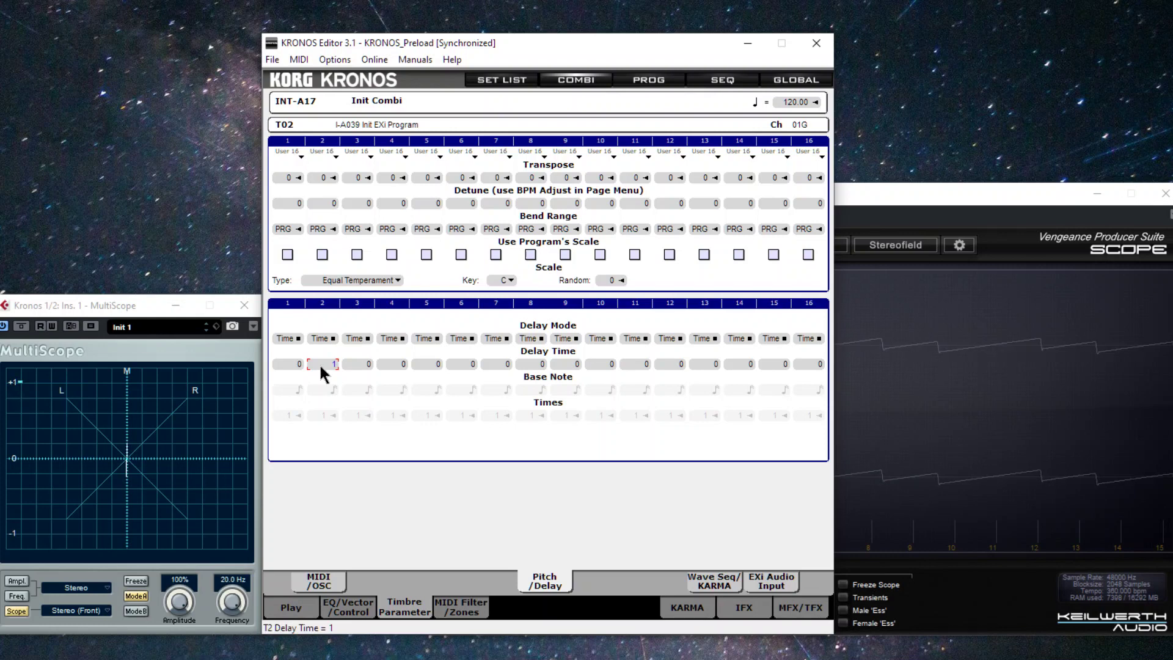
{"action": "scroll", "coordinate": [319, 363], "scroll_direction": "up", "scroll_amount": 7}
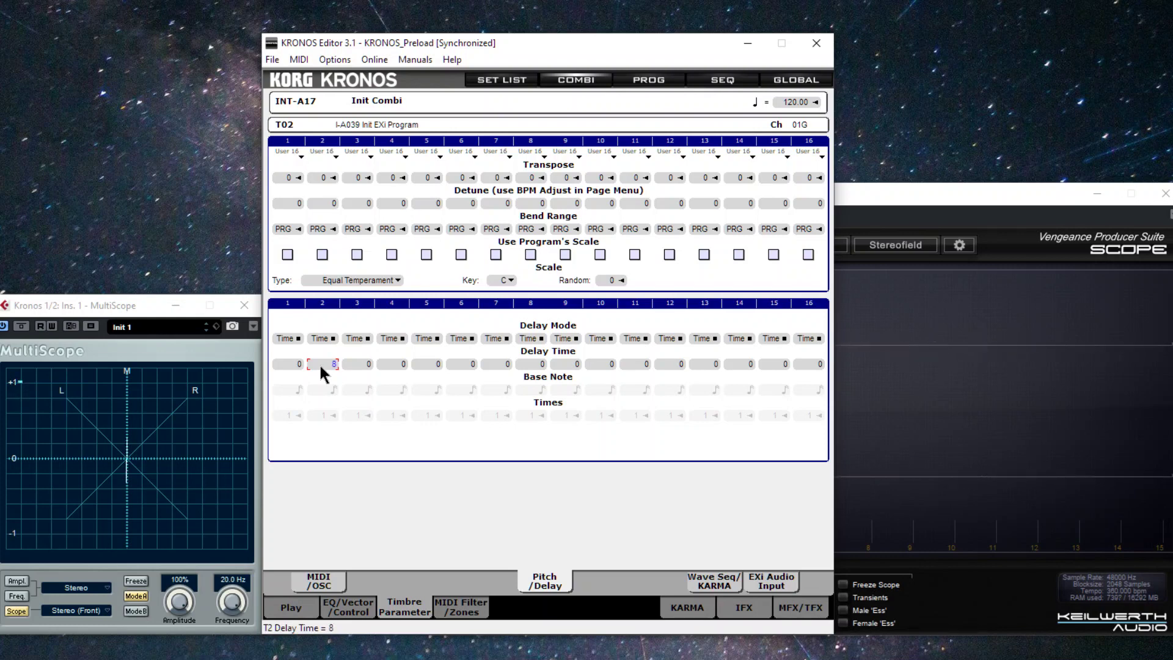
{"action": "scroll", "coordinate": [319, 363], "scroll_direction": "up", "scroll_amount": 4}
{"action": "scroll", "coordinate": [292, 365], "scroll_direction": "up", "scroll_amount": 10}
{"action": "scroll", "coordinate": [294, 372], "scroll_direction": "up", "scroll_amount": 3}
Step: Route timbres 1–4 into IFX1, IFX2, IFX3 and IFX4 respectively
{"action": "left_click", "coordinate": [748, 605]}
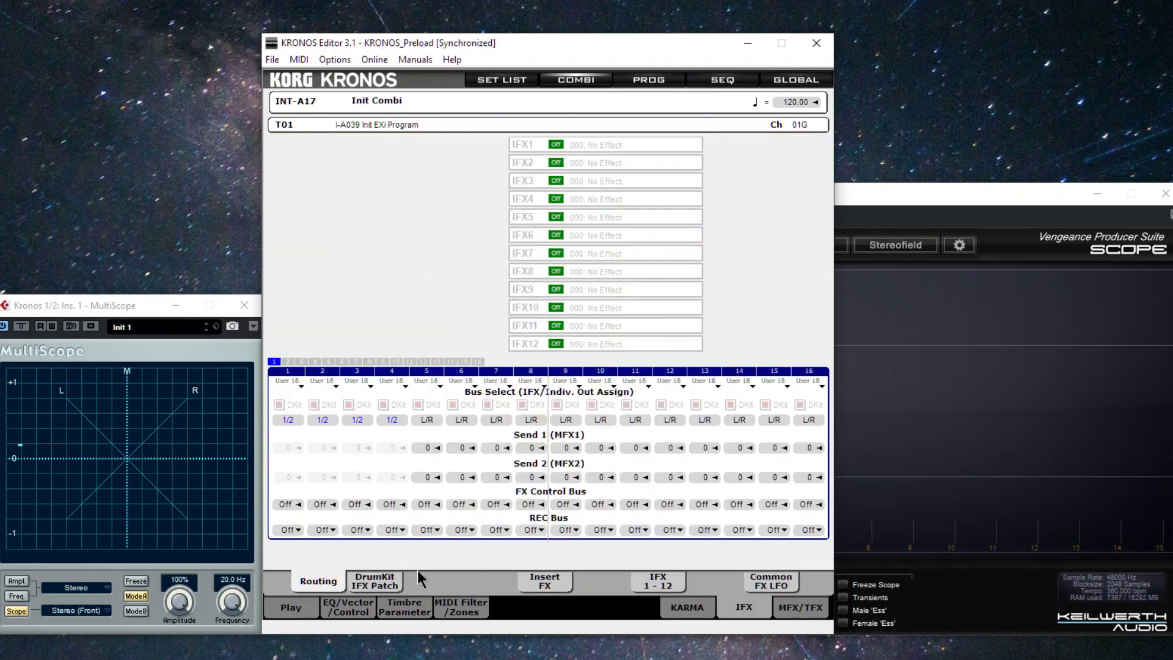
{"action": "left_click", "coordinate": [291, 421]}
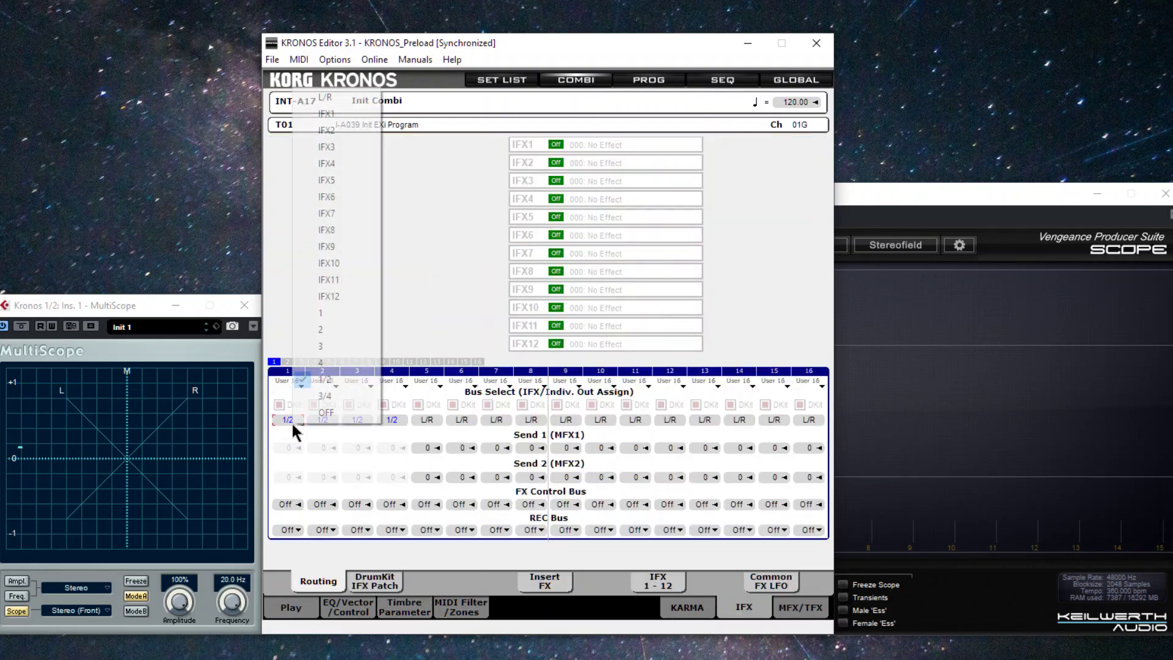
{"action": "left_click", "coordinate": [326, 114]}
{"action": "left_click", "coordinate": [325, 419]}
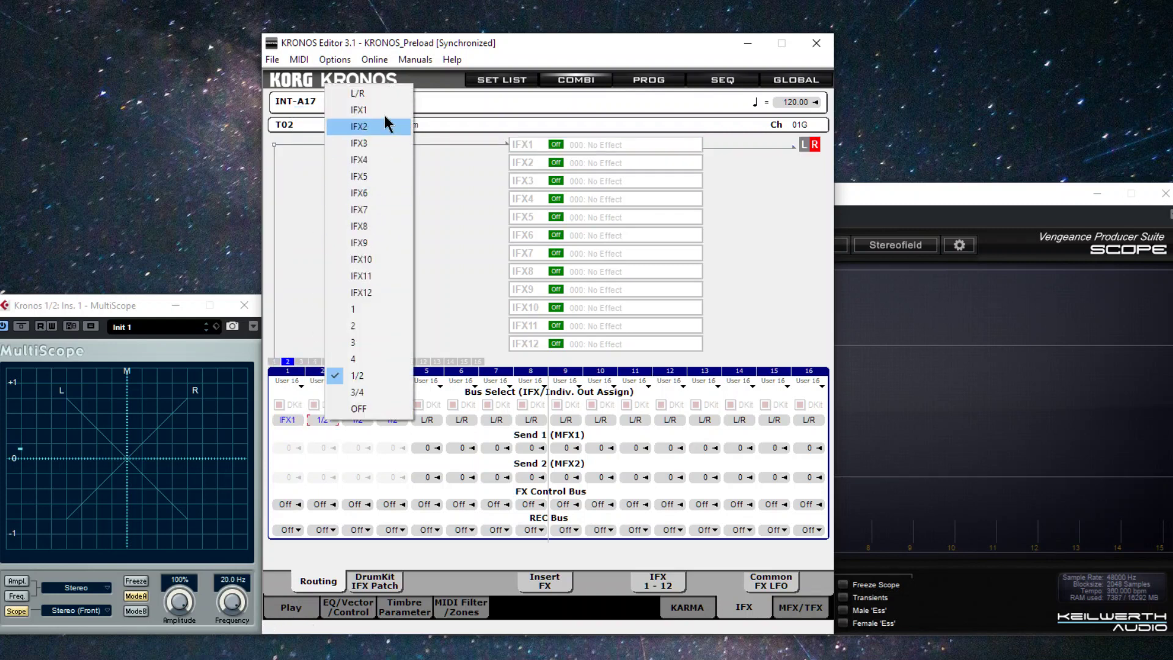
{"action": "left_click", "coordinate": [385, 124]}
{"action": "left_click", "coordinate": [357, 421]}
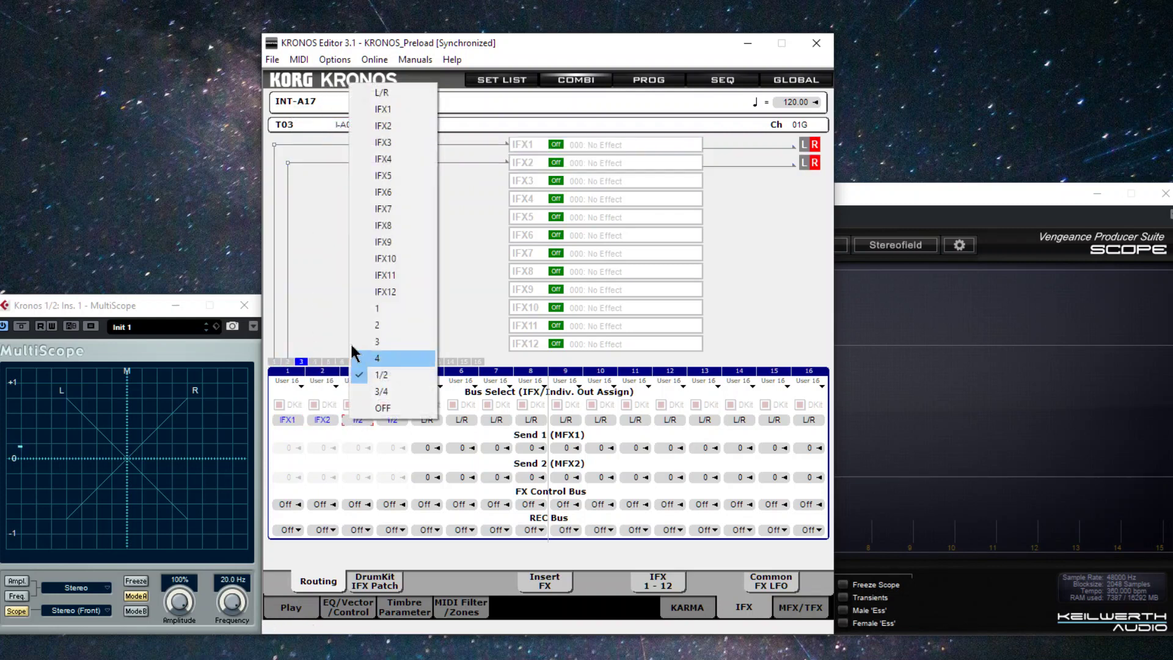
{"action": "left_click", "coordinate": [394, 143]}
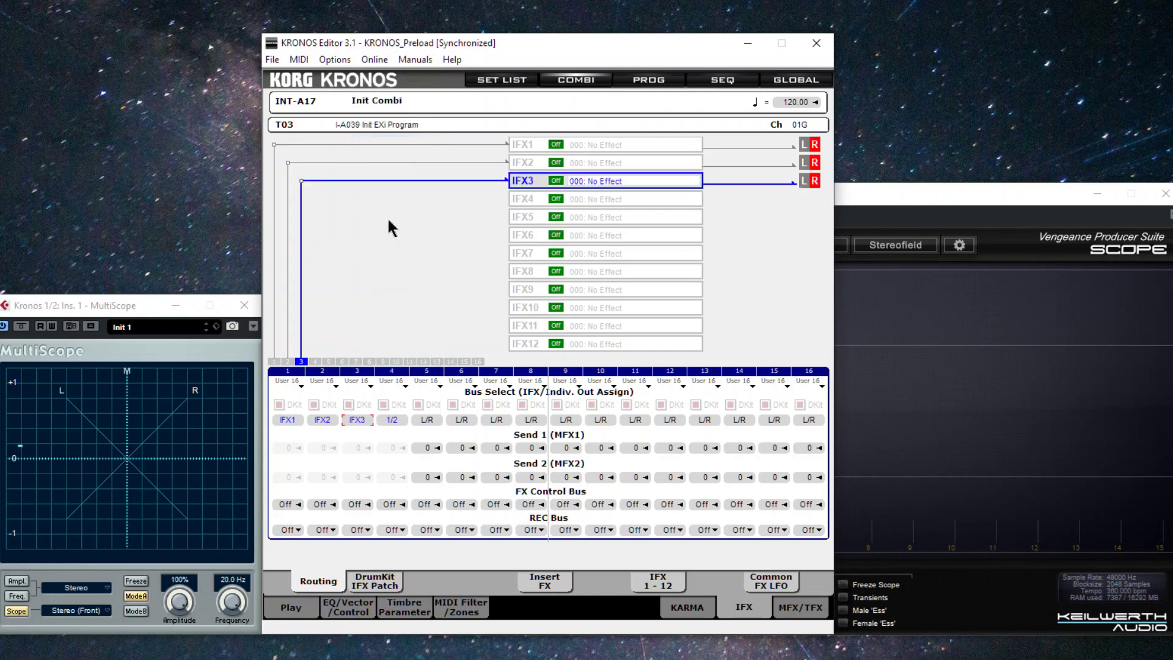
{"action": "left_click", "coordinate": [393, 419]}
{"action": "left_click", "coordinate": [457, 160]}
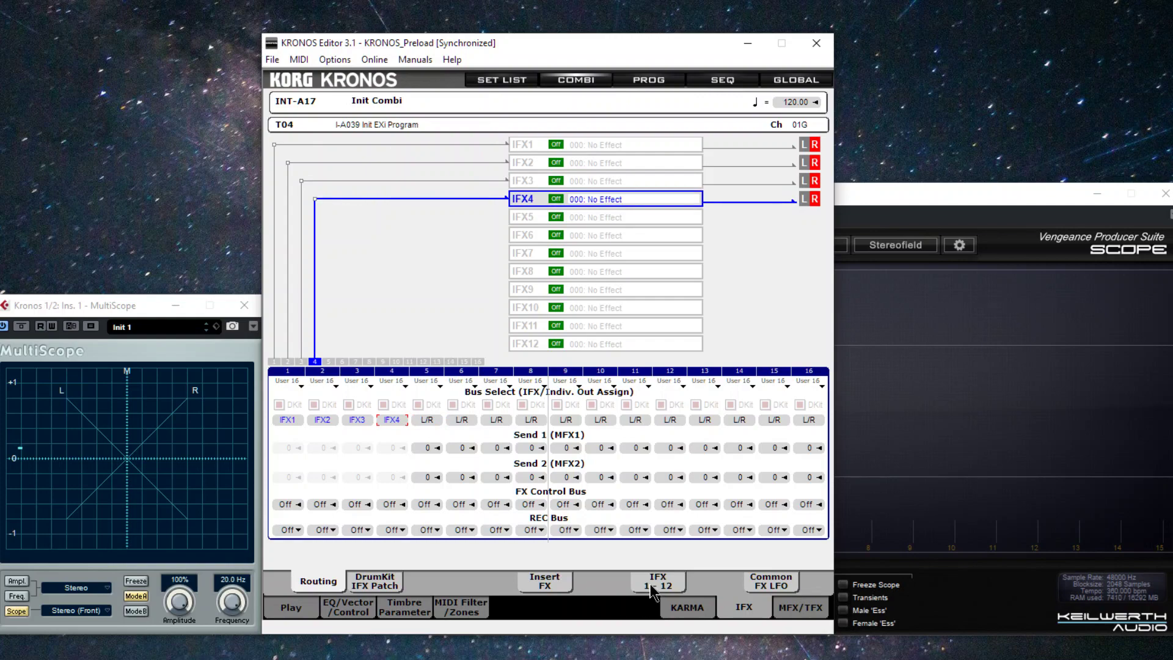
Step: Set IFX4's effect type to 047: Polysix Ensemble
{"action": "left_click", "coordinate": [554, 584]}
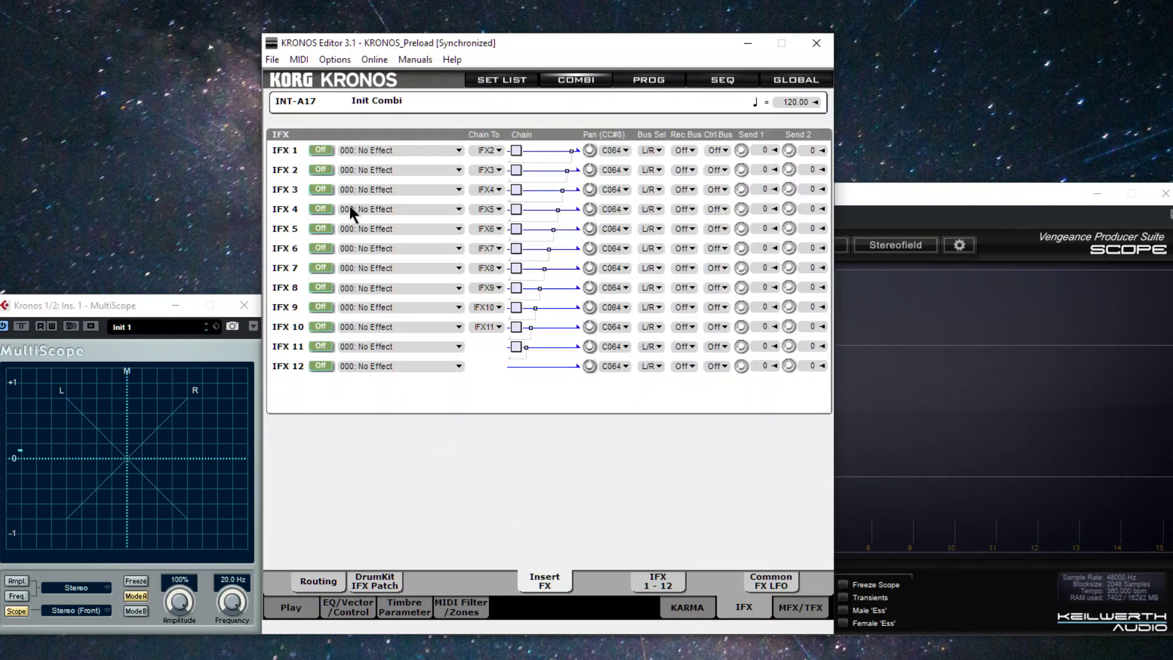
{"action": "left_click", "coordinate": [458, 209]}
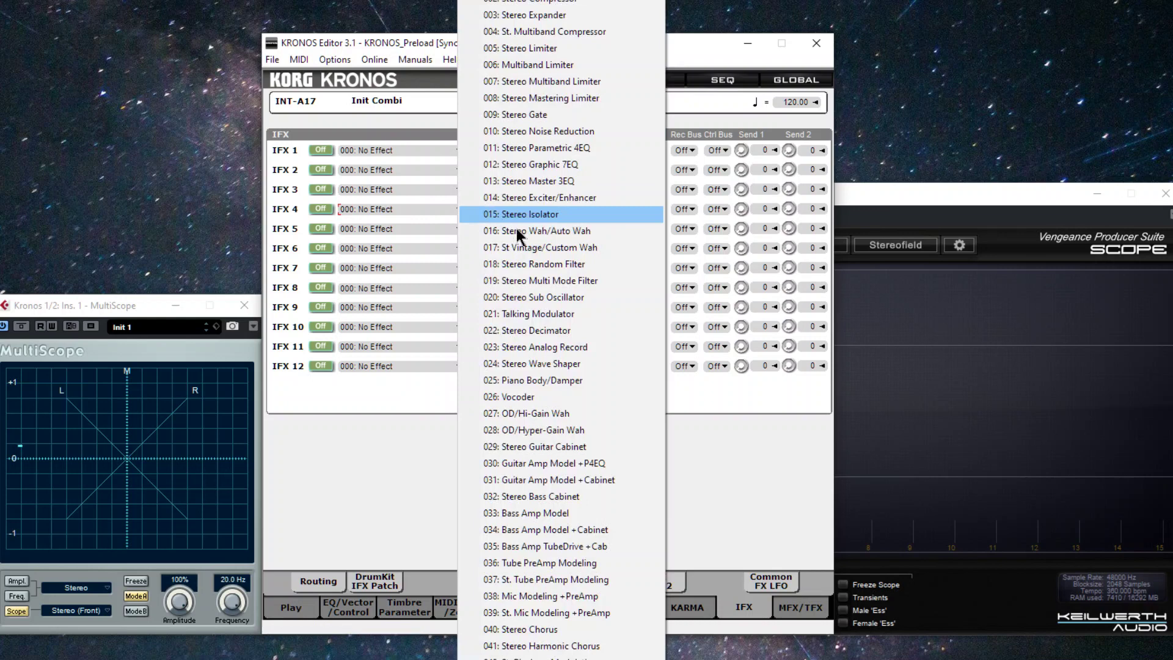
{"action": "left_click", "coordinate": [525, 651]}
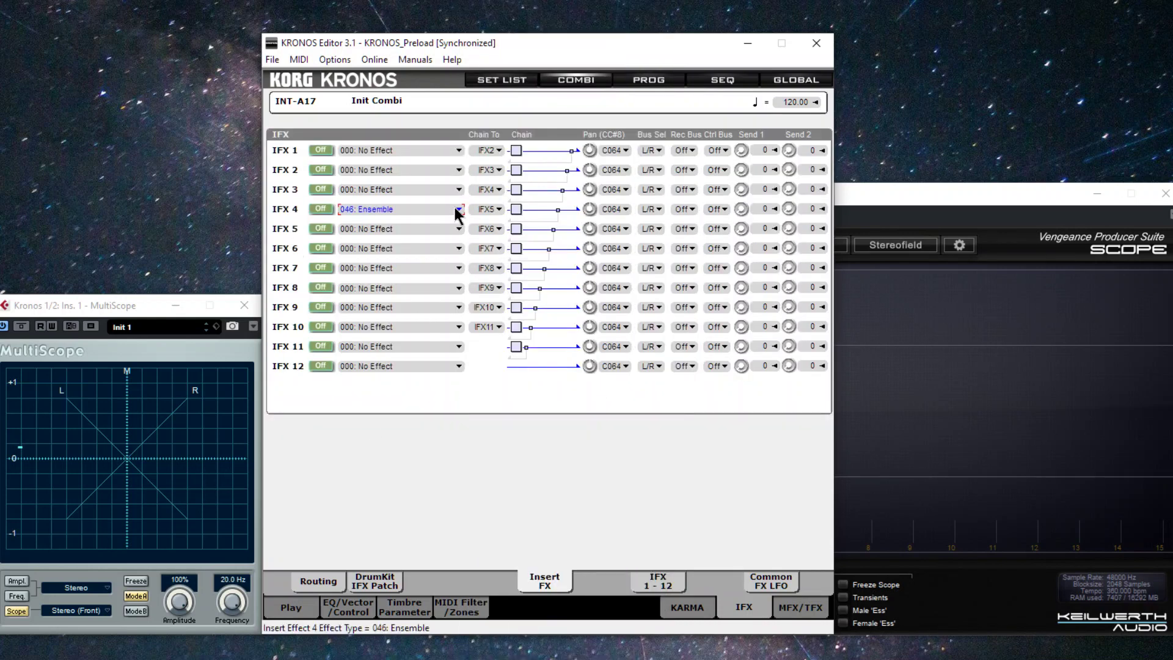
{"action": "left_click", "coordinate": [453, 207]}
{"action": "scroll", "coordinate": [532, 647], "scroll_direction": "down", "scroll_amount": 2}
{"action": "left_click", "coordinate": [532, 648]}
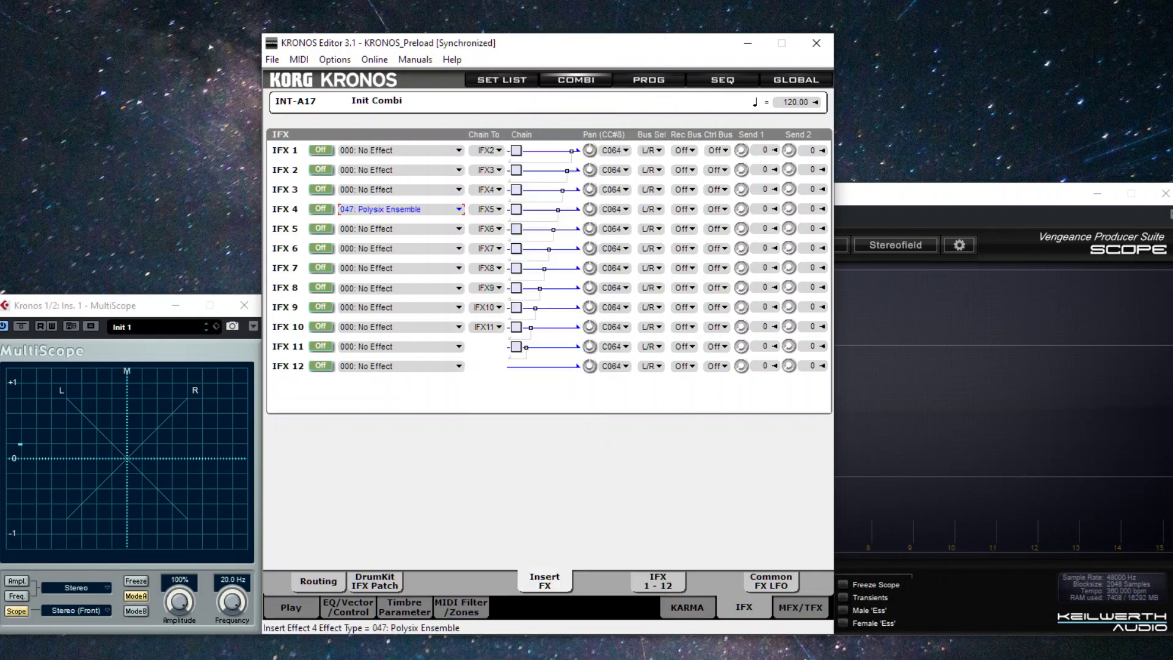
Step: Set IFX3, IFX2 and IFX1 to 045: Bi Chorus
{"action": "left_click", "coordinate": [458, 192]}
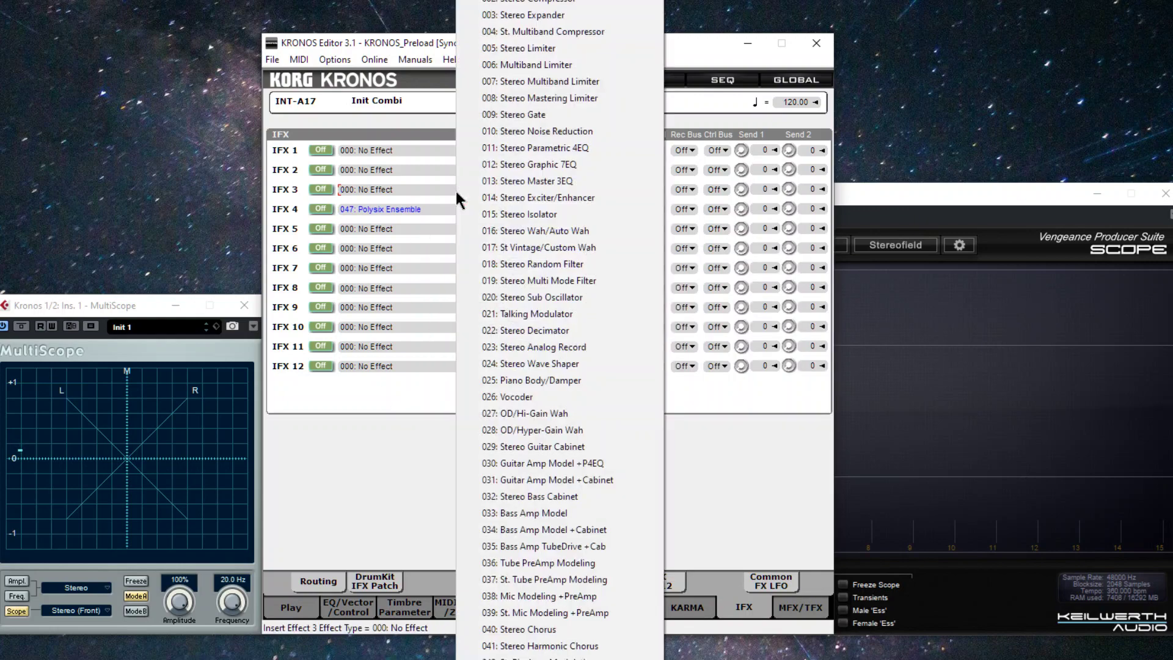
{"action": "scroll", "coordinate": [459, 353], "scroll_direction": "down", "scroll_amount": 7}
{"action": "left_click", "coordinate": [458, 354]}
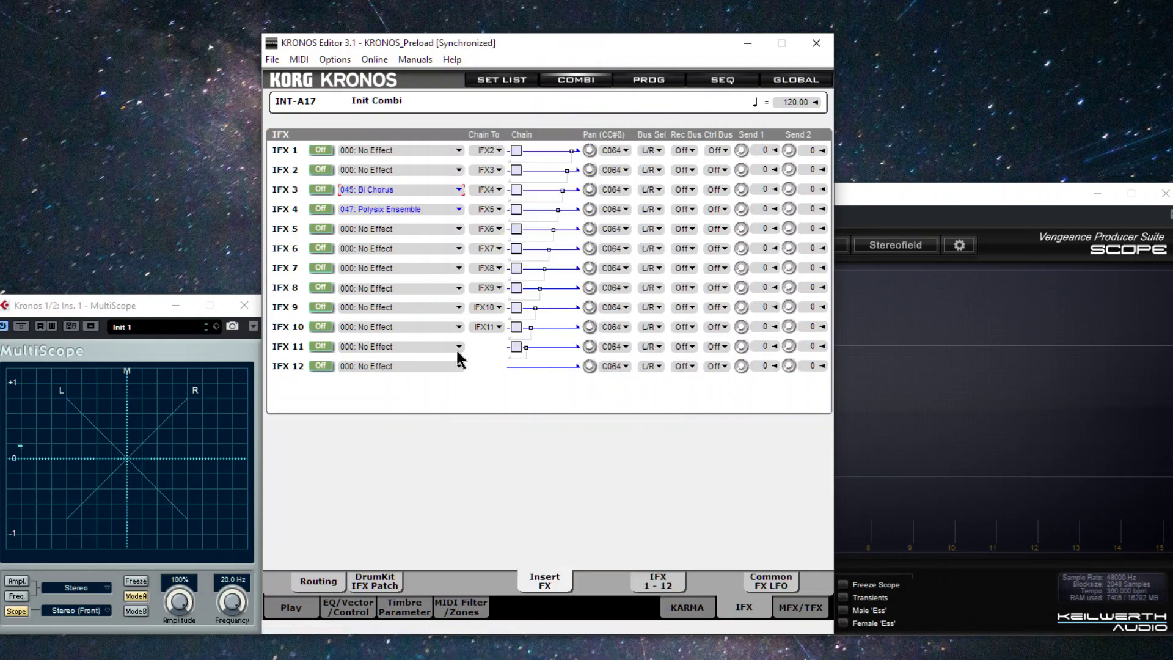
{"action": "left_click", "coordinate": [459, 172]}
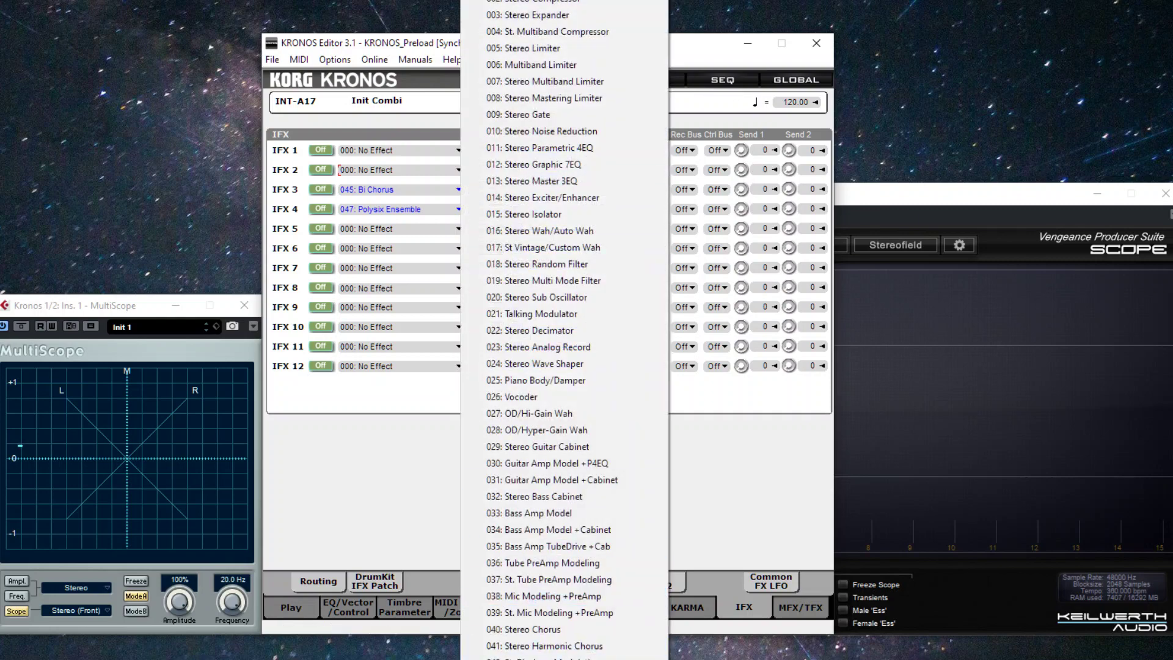
{"action": "scroll", "coordinate": [531, 646], "scroll_direction": "down", "scroll_amount": 2}
{"action": "left_click", "coordinate": [532, 646]}
{"action": "left_click", "coordinate": [460, 150]}
{"action": "left_click", "coordinate": [463, 329]}
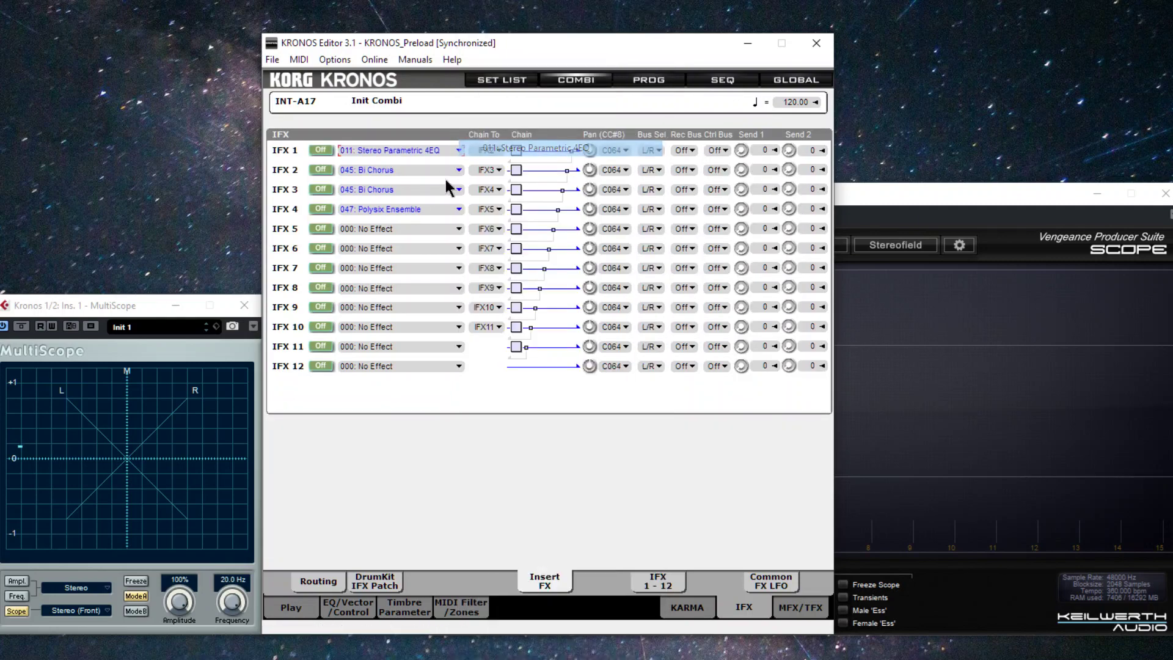
{"action": "left_click", "coordinate": [459, 150]}
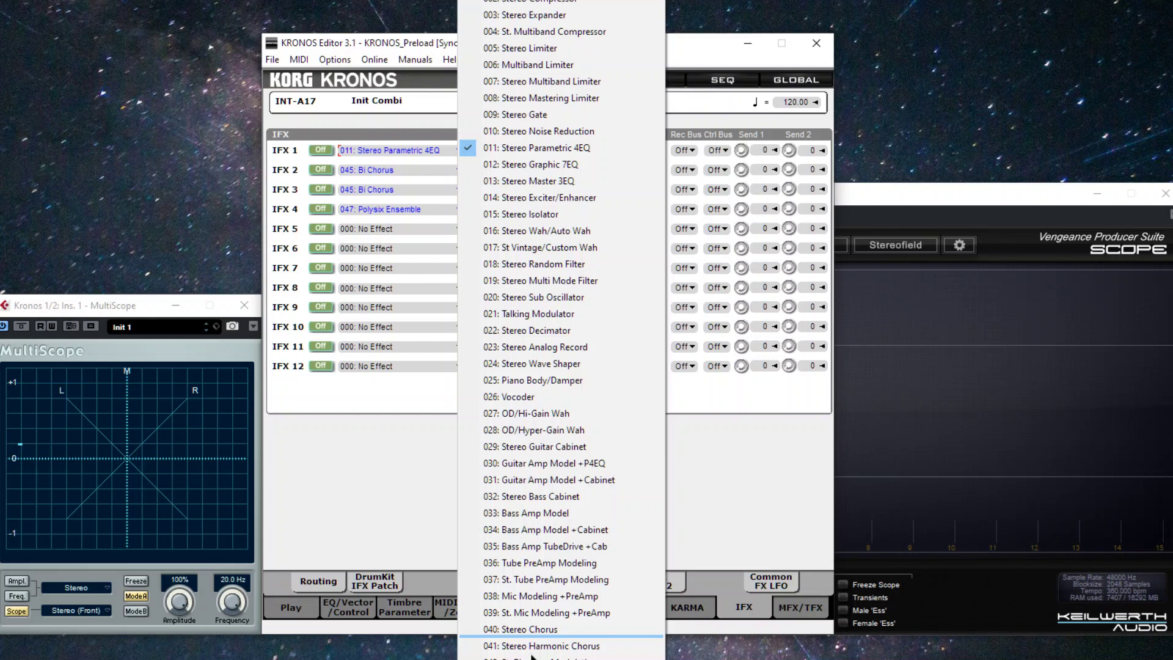
{"action": "scroll", "coordinate": [501, 636], "scroll_direction": "down", "scroll_amount": 2}
{"action": "left_click", "coordinate": [501, 638]}
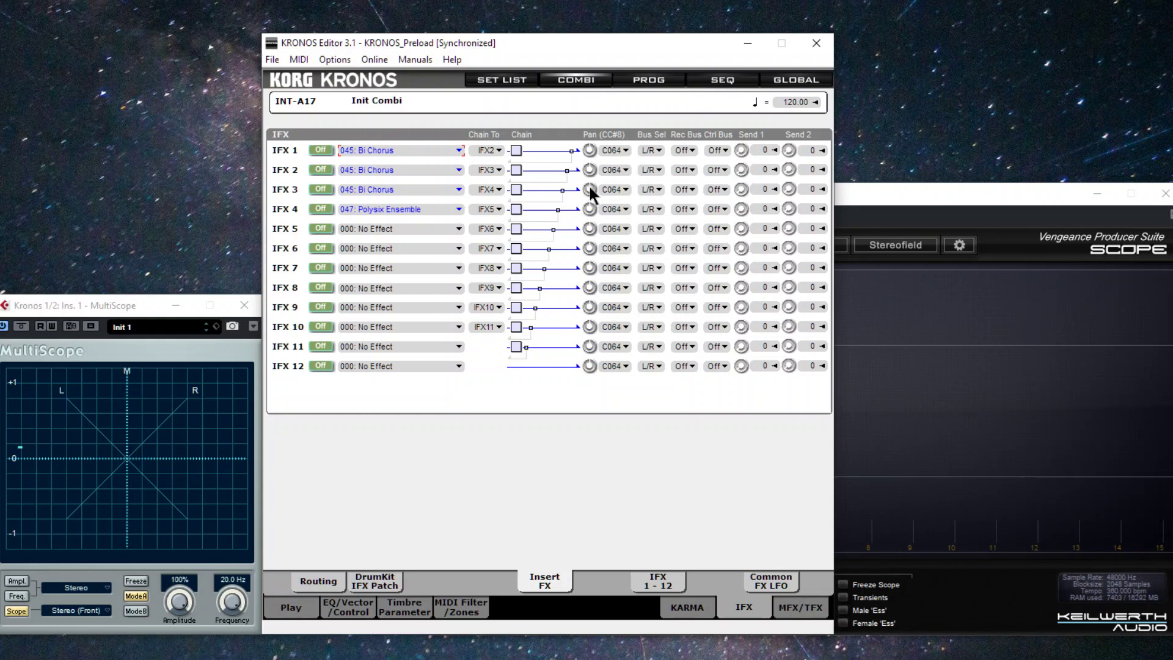
Step: Pan IFX1–3 fully left (L000) and IFX4 fully right (R127)
{"action": "left_click_drag", "start_coordinate": [590, 191], "coordinate": [586, 236]}
{"action": "left_click_drag", "start_coordinate": [589, 170], "coordinate": [606, 357]}
{"action": "left_click_drag", "start_coordinate": [592, 142], "coordinate": [581, 265]}
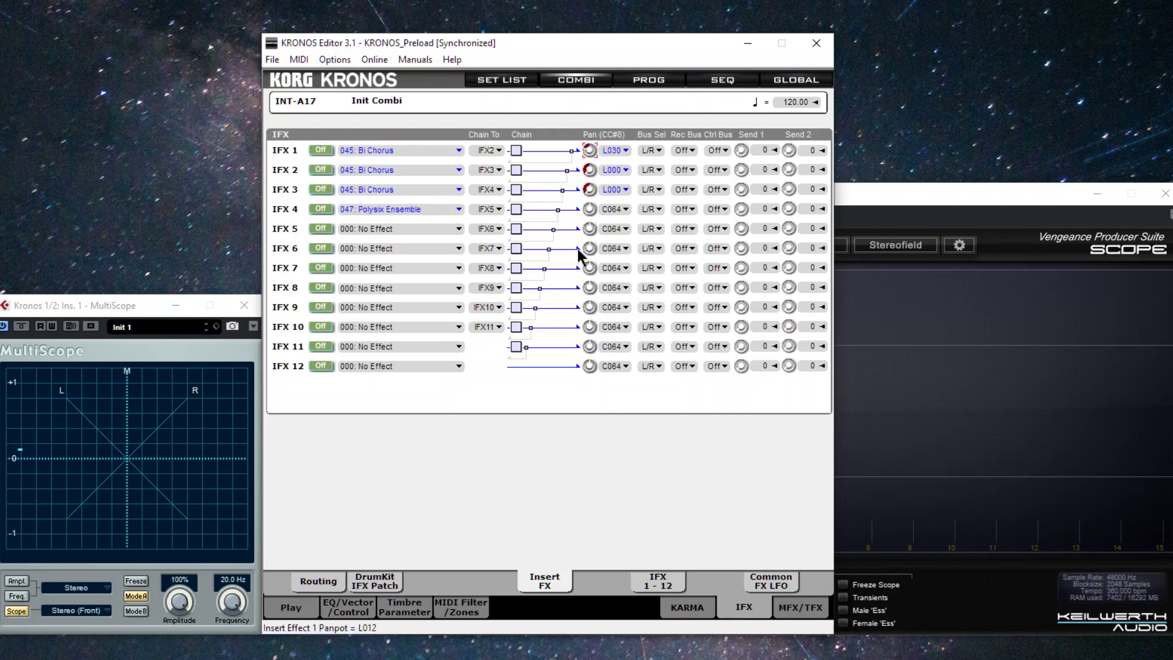
{"action": "left_click", "coordinate": [591, 213]}
{"action": "left_click_drag", "start_coordinate": [591, 212], "coordinate": [663, 274]}
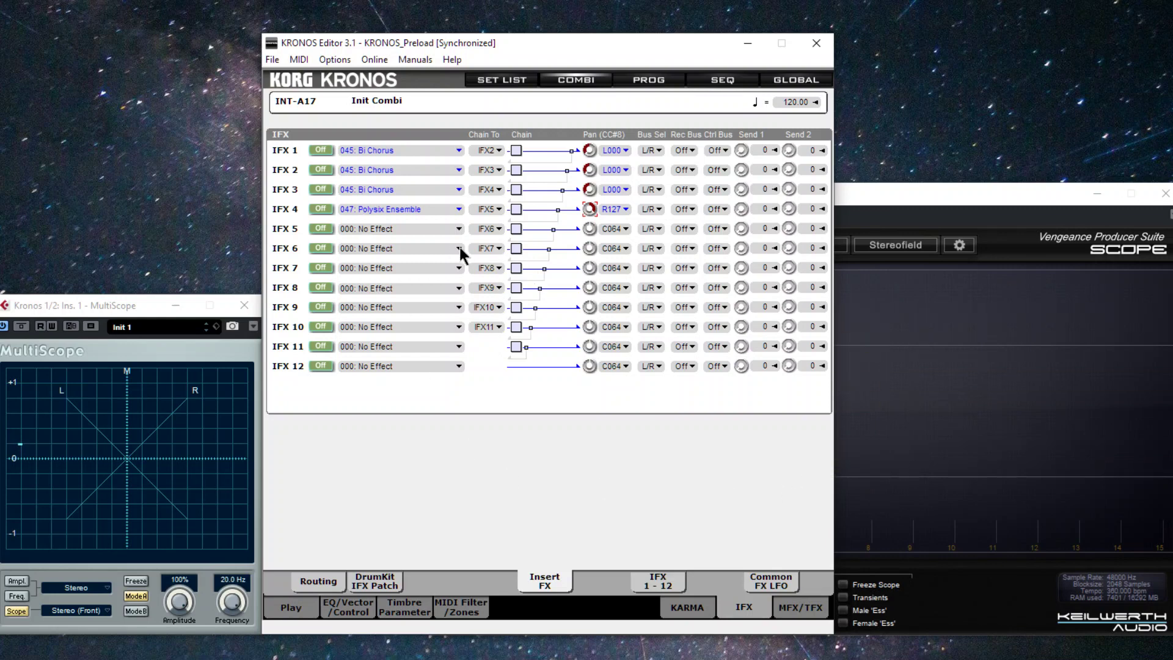
Step: Set IFX1's Bi Chorus routing to Serial and Phase Lock to Lock-LFO1
{"action": "left_click", "coordinate": [658, 580]}
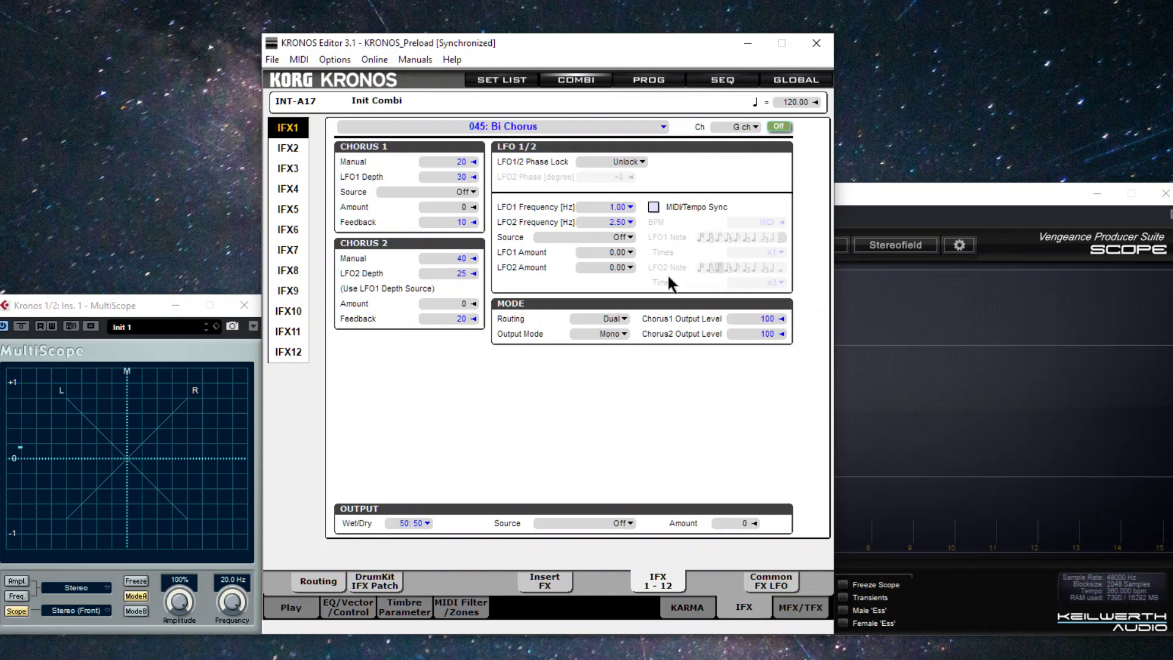
{"action": "left_click", "coordinate": [626, 317]}
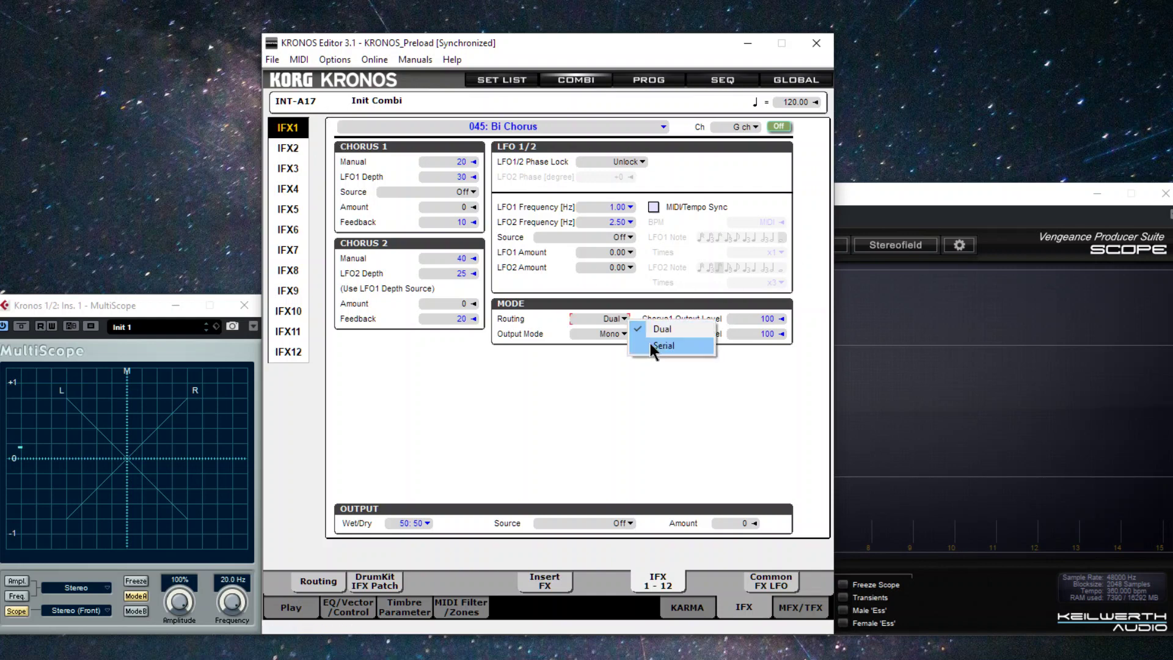
{"action": "left_click", "coordinate": [648, 340]}
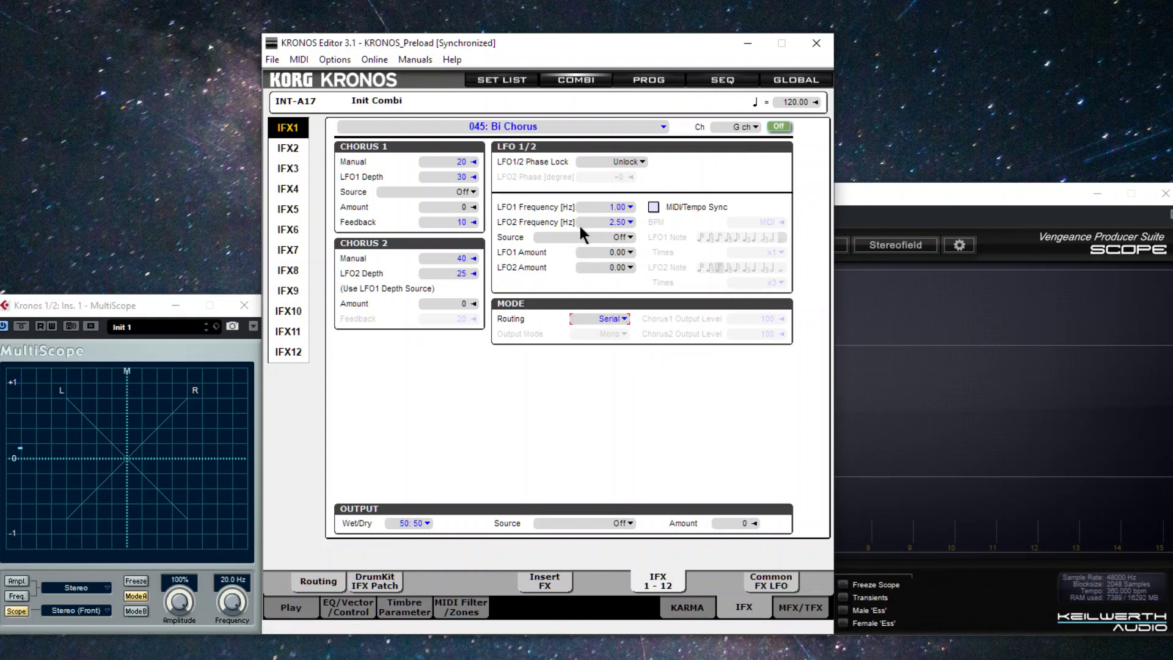
{"action": "left_click", "coordinate": [642, 162]}
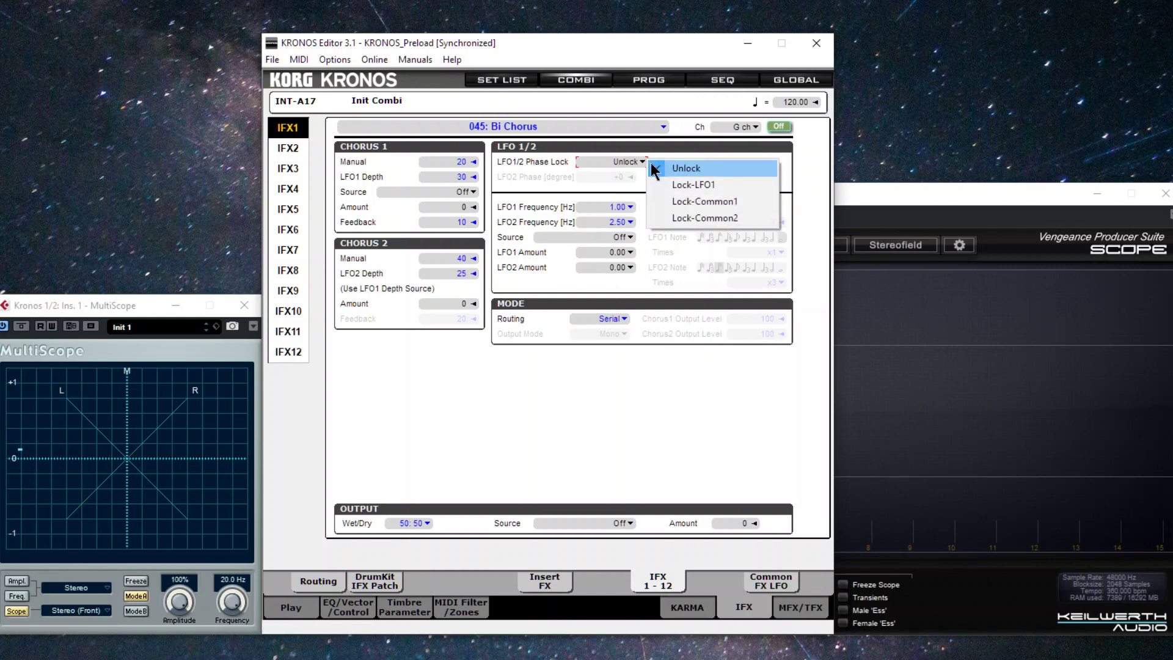
{"action": "left_click", "coordinate": [685, 183]}
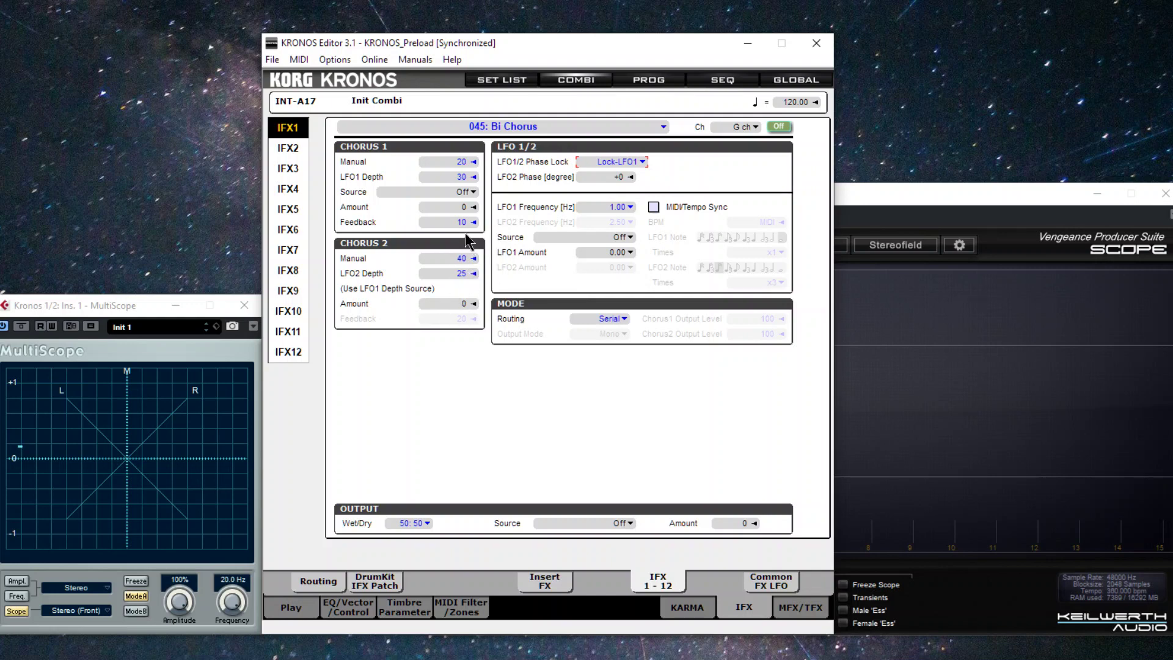
Step: Zero Chorus 1/2 Manual, Depth and Feedback, set LFO1 to 0.82 Hz, and output fully Wet
{"action": "left_click_drag", "start_coordinate": [440, 221], "coordinate": [440, 306]}
{"action": "left_click_drag", "start_coordinate": [431, 178], "coordinate": [419, 312]}
{"action": "left_click_drag", "start_coordinate": [440, 163], "coordinate": [447, 334]}
{"action": "left_click_drag", "start_coordinate": [592, 207], "coordinate": [596, 226]}
{"action": "left_click_drag", "start_coordinate": [446, 273], "coordinate": [416, 449]}
{"action": "left_click_drag", "start_coordinate": [448, 252], "coordinate": [443, 277]}
{"action": "left_click_drag", "start_coordinate": [391, 523], "coordinate": [549, 395]}
Step: Give IFX2's Bi Chorus Lock-LFO1, LFO1 at 5.00 Hz, Serial routing and zeroed chorus values
{"action": "left_click", "coordinate": [289, 149]}
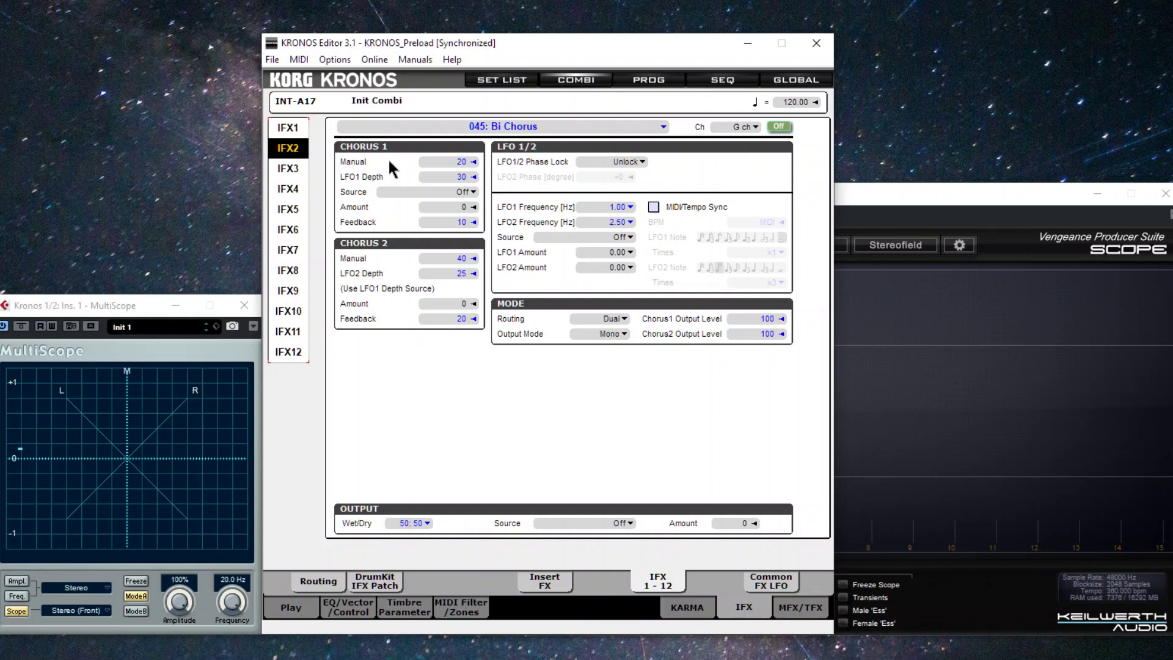
{"action": "left_click", "coordinate": [645, 162]}
{"action": "left_click", "coordinate": [687, 188]}
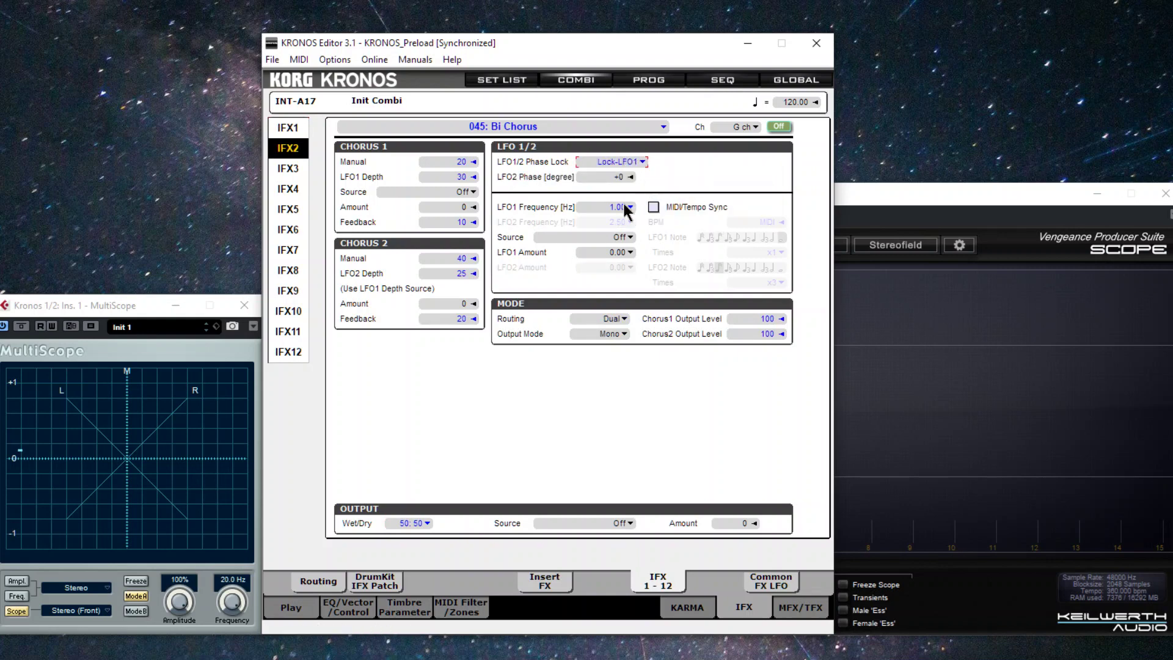
{"action": "left_click_drag", "start_coordinate": [596, 204], "coordinate": [597, 35]}
{"action": "left_click", "coordinate": [623, 319]}
{"action": "left_click", "coordinate": [646, 344]}
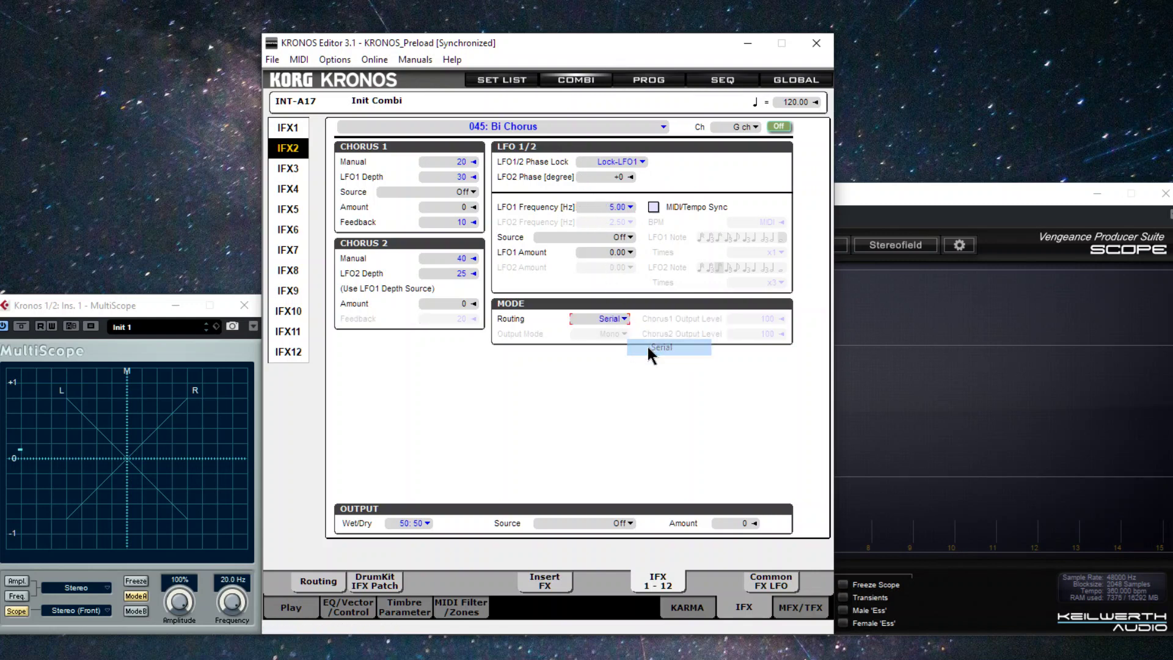
{"action": "left_click_drag", "start_coordinate": [441, 273], "coordinate": [437, 309]}
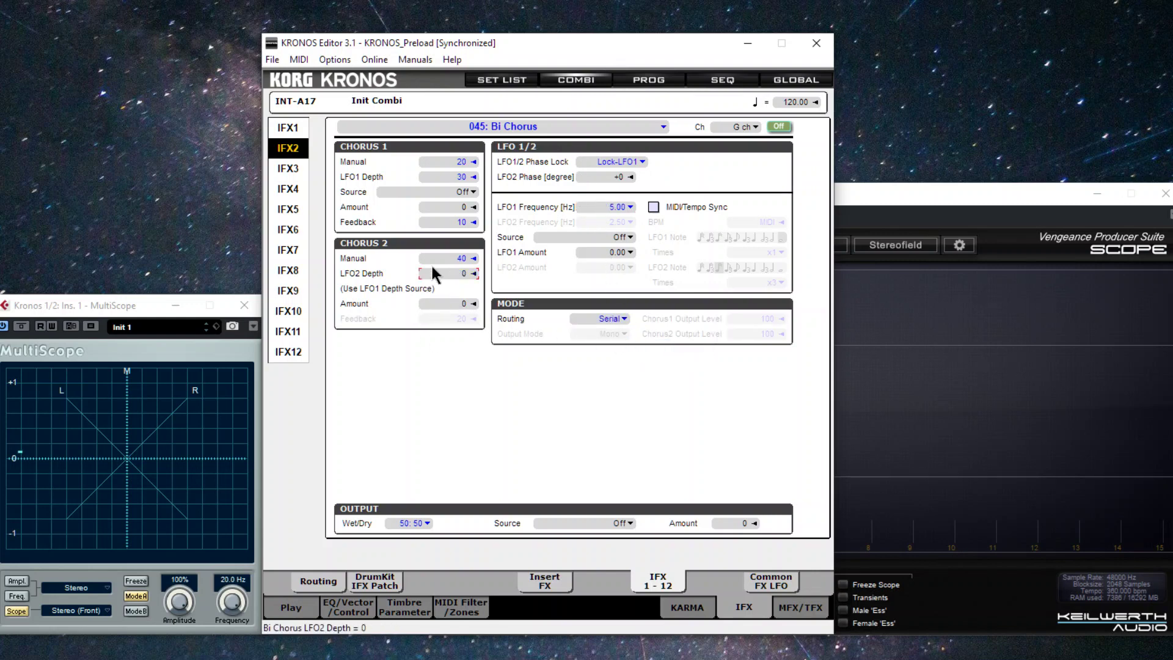
{"action": "left_click_drag", "start_coordinate": [438, 258], "coordinate": [435, 403]}
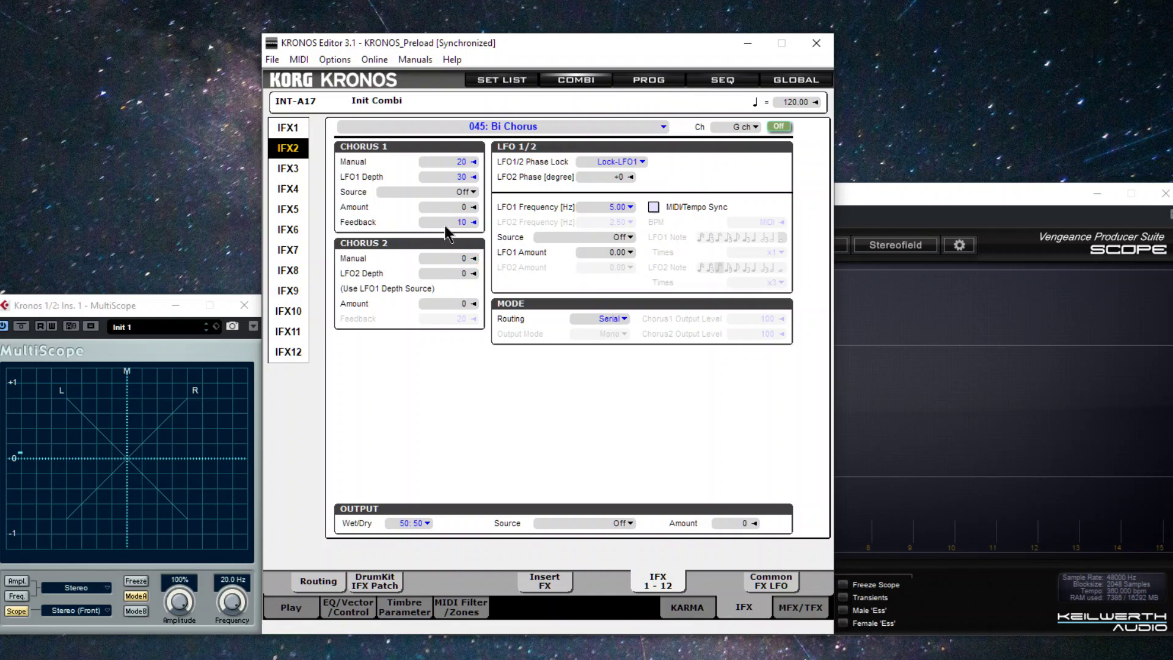
{"action": "left_click_drag", "start_coordinate": [442, 223], "coordinate": [418, 248]}
{"action": "left_click_drag", "start_coordinate": [430, 175], "coordinate": [434, 238]}
{"action": "left_click_drag", "start_coordinate": [441, 161], "coordinate": [436, 101]}
Step: Give IFX3's Bi Chorus the same Lock-LFO1, 5.00 Hz, Serial and zeroed chorus settings
{"action": "left_click", "coordinate": [299, 170]}
{"action": "left_click", "coordinate": [643, 161]}
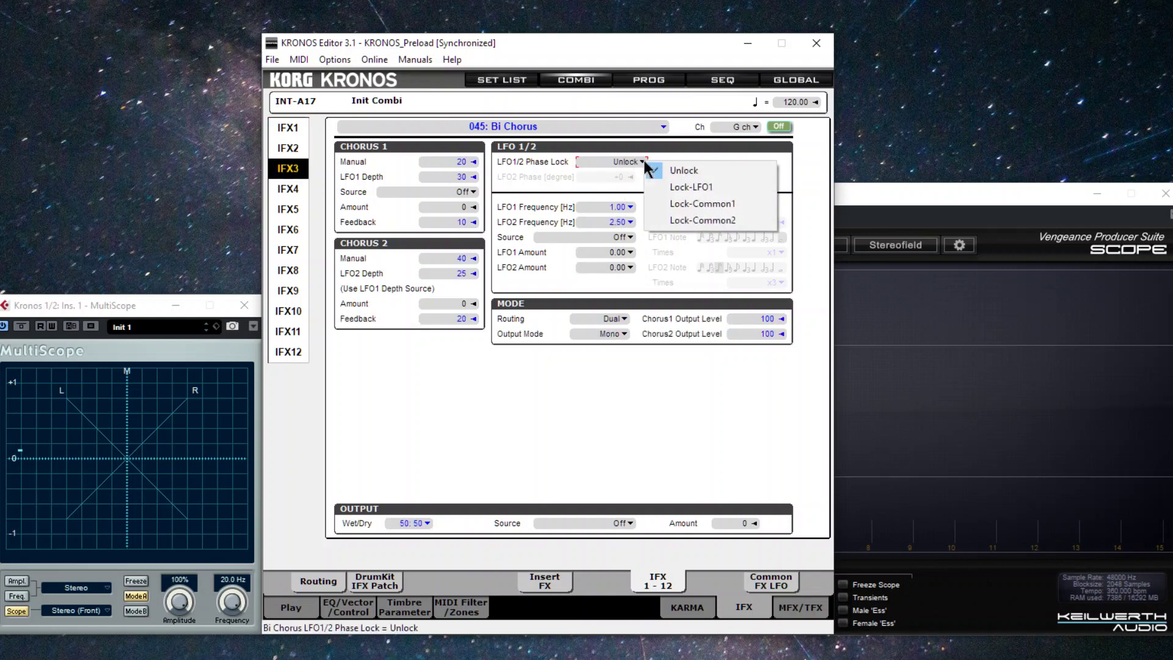
{"action": "left_click", "coordinate": [674, 184]}
{"action": "left_click_drag", "start_coordinate": [604, 203], "coordinate": [607, 21]}
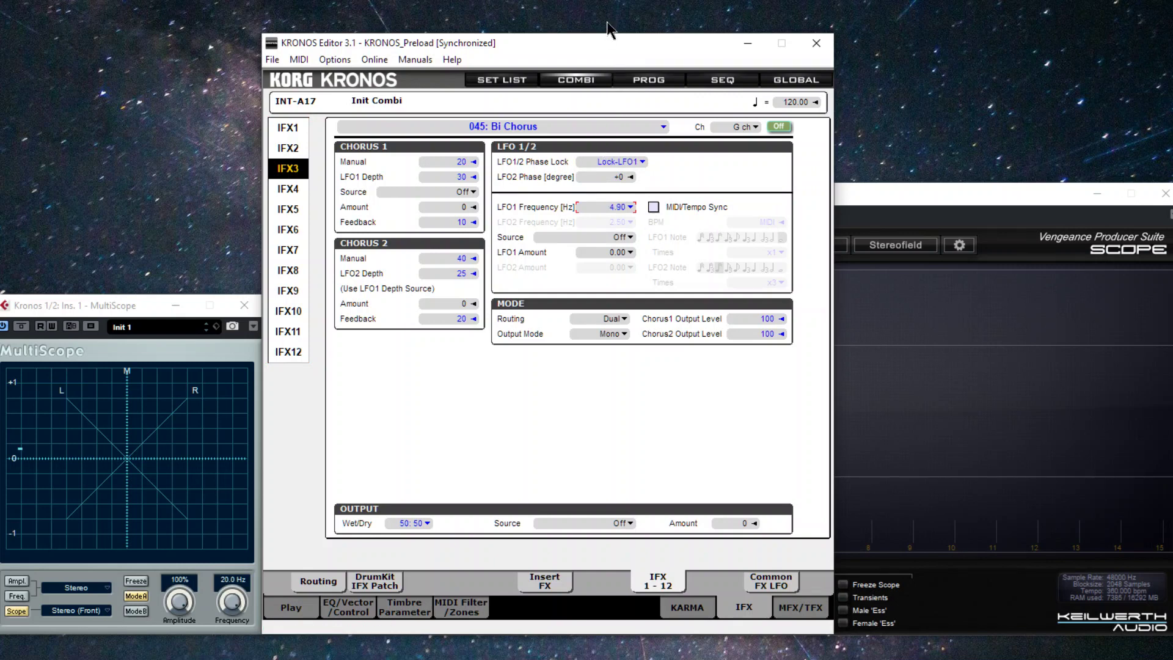
{"action": "left_click", "coordinate": [623, 318]}
{"action": "left_click", "coordinate": [639, 347]}
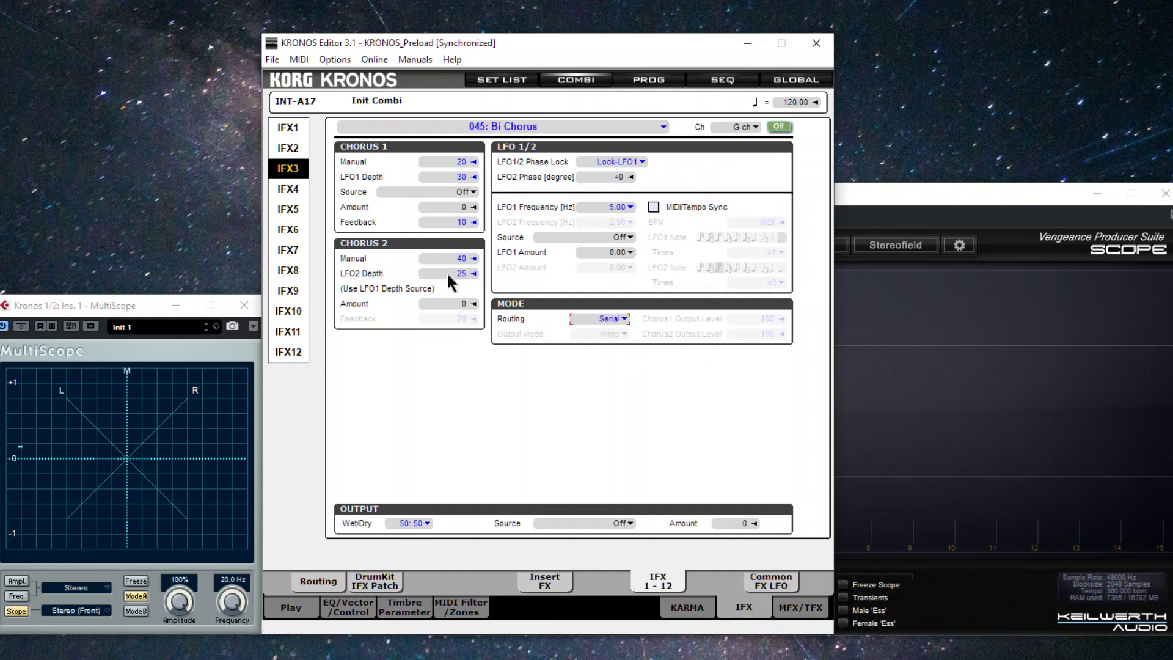
{"action": "left_click_drag", "start_coordinate": [448, 276], "coordinate": [431, 384]}
{"action": "left_click_drag", "start_coordinate": [430, 264], "coordinate": [438, 310]}
{"action": "left_click_drag", "start_coordinate": [447, 226], "coordinate": [438, 254]}
{"action": "left_click_drag", "start_coordinate": [455, 177], "coordinate": [463, 291]}
{"action": "left_click_drag", "start_coordinate": [461, 164], "coordinate": [461, 343]}
Step: Set IFX4's Polysix Ensemble Depth to 47 and Wet/Dry to fully Wet
{"action": "left_click", "coordinate": [295, 190]}
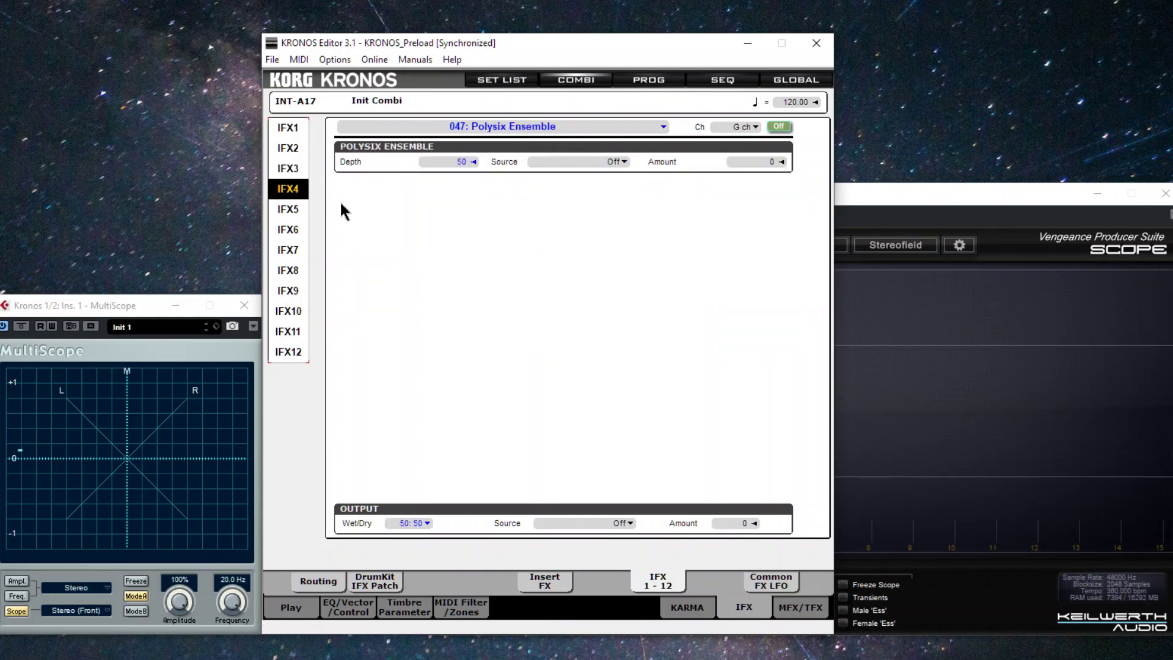
{"action": "left_click_drag", "start_coordinate": [436, 162], "coordinate": [531, 196]}
{"action": "left_click_drag", "start_coordinate": [416, 524], "coordinate": [581, 204]}
Step: Route the outputs of inserts IFX4, IFX3, IFX2 and IFX1 to bus 1/2
{"action": "left_click", "coordinate": [561, 584]}
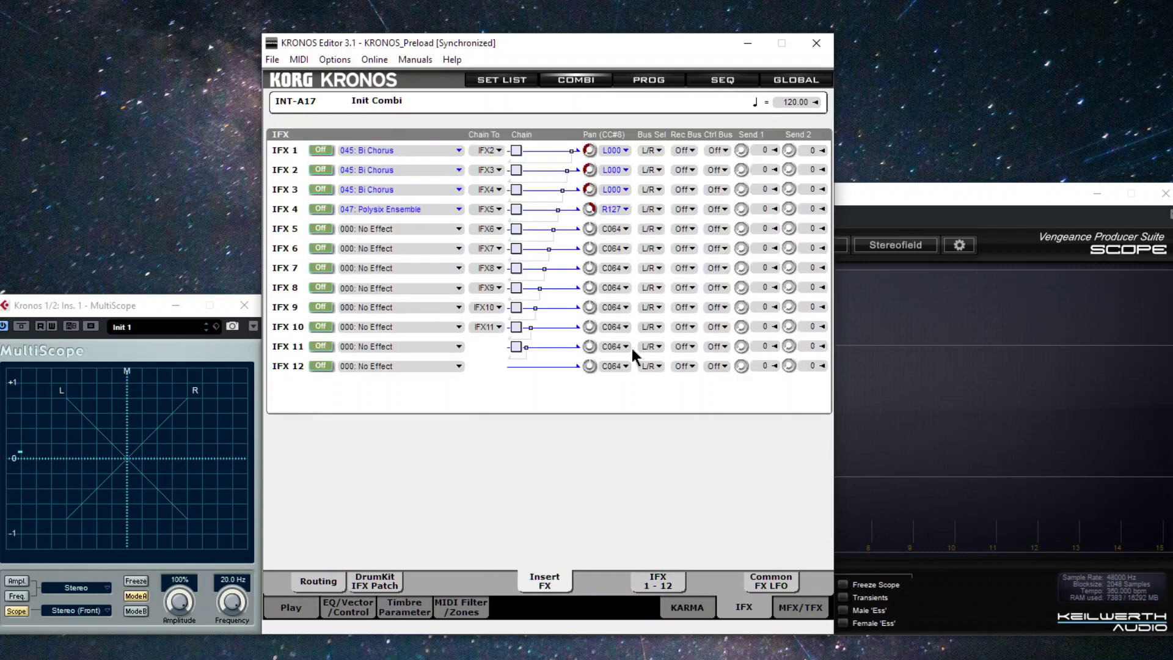
{"action": "left_click", "coordinate": [658, 210]}
{"action": "left_click", "coordinate": [696, 299]}
{"action": "left_click", "coordinate": [658, 190]}
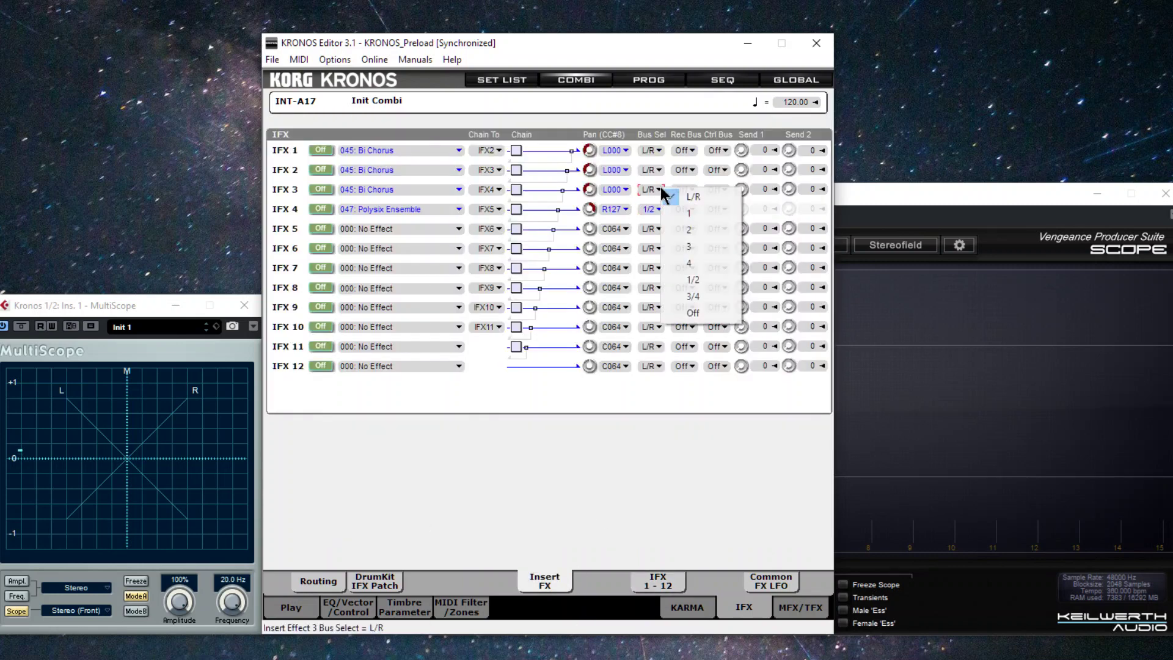
{"action": "left_click", "coordinate": [713, 278]}
{"action": "left_click", "coordinate": [659, 170]}
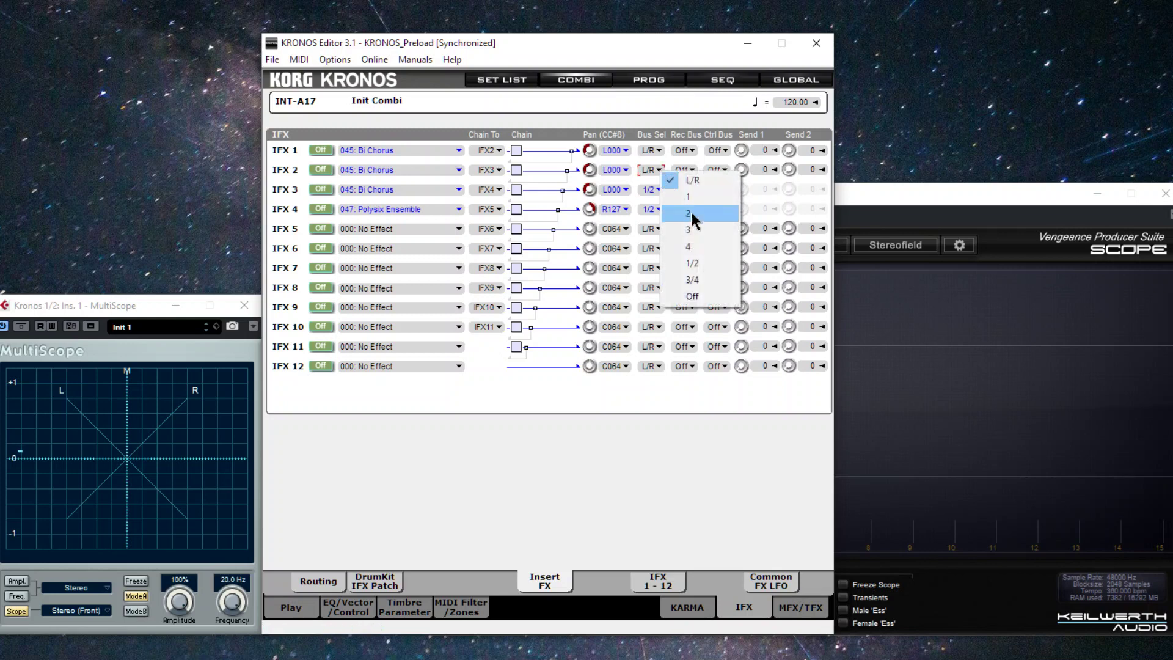
{"action": "left_click", "coordinate": [709, 263]}
{"action": "left_click", "coordinate": [659, 151]}
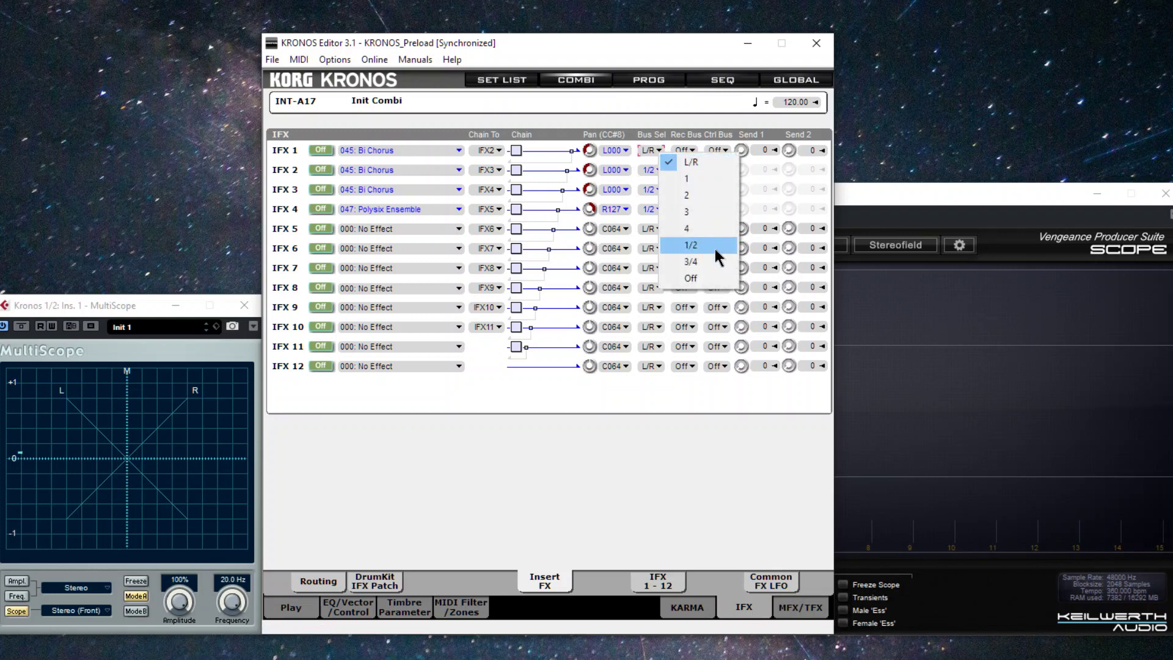
{"action": "left_click", "coordinate": [715, 248]}
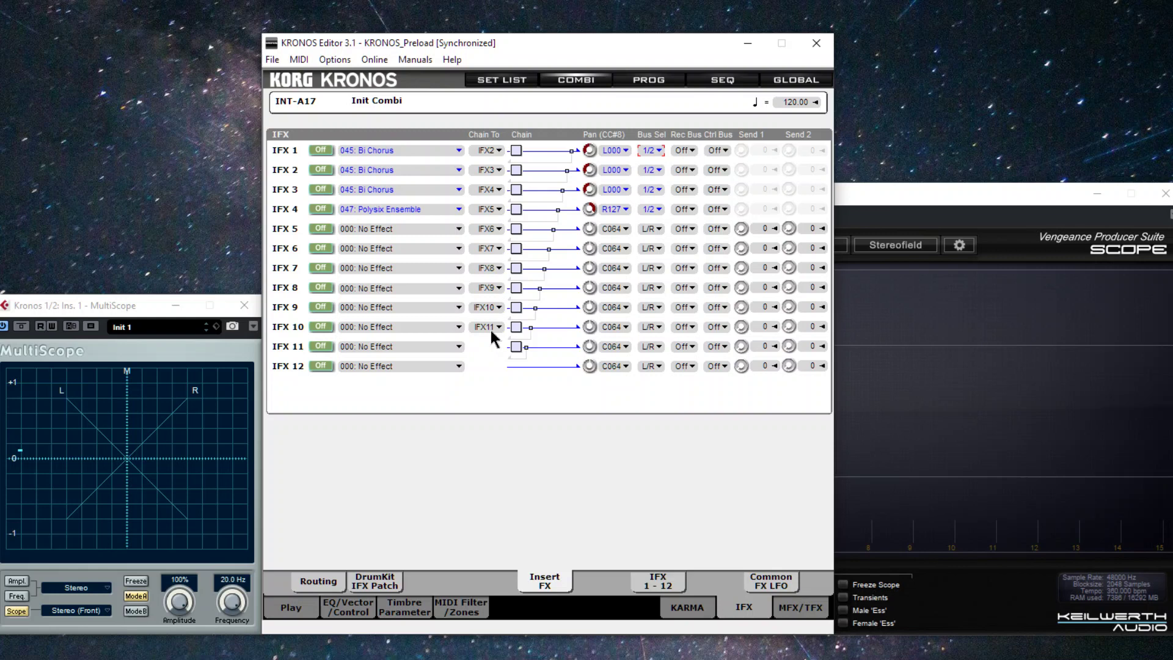
Step: Audition IFX4's Polysix Ensemble, switch it off, and turn on Bi Chorus inserts IFX1–IFX3
{"action": "left_click", "coordinate": [319, 208]}
{"action": "left_click", "coordinate": [319, 209]}
{"action": "left_click", "coordinate": [321, 149]}
{"action": "left_click", "coordinate": [318, 170]}
{"action": "left_click", "coordinate": [319, 189]}
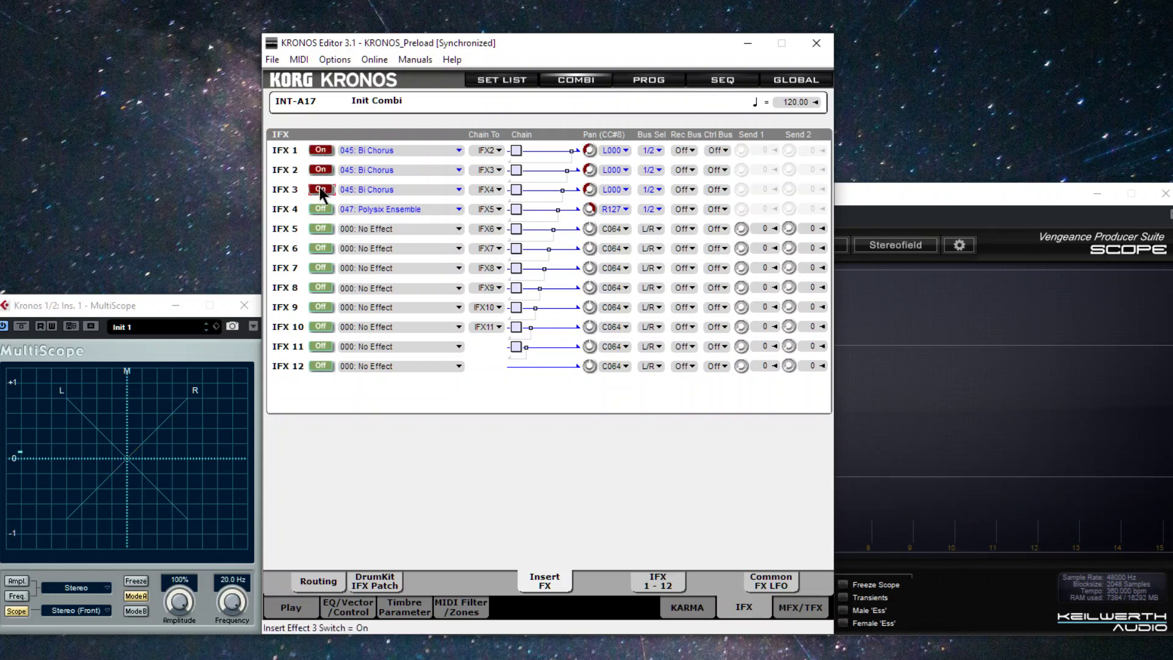
Step: Set IFX2's Bi Chorus LFO2 Phase to +120
{"action": "left_click", "coordinate": [663, 582]}
{"action": "left_click", "coordinate": [289, 149]}
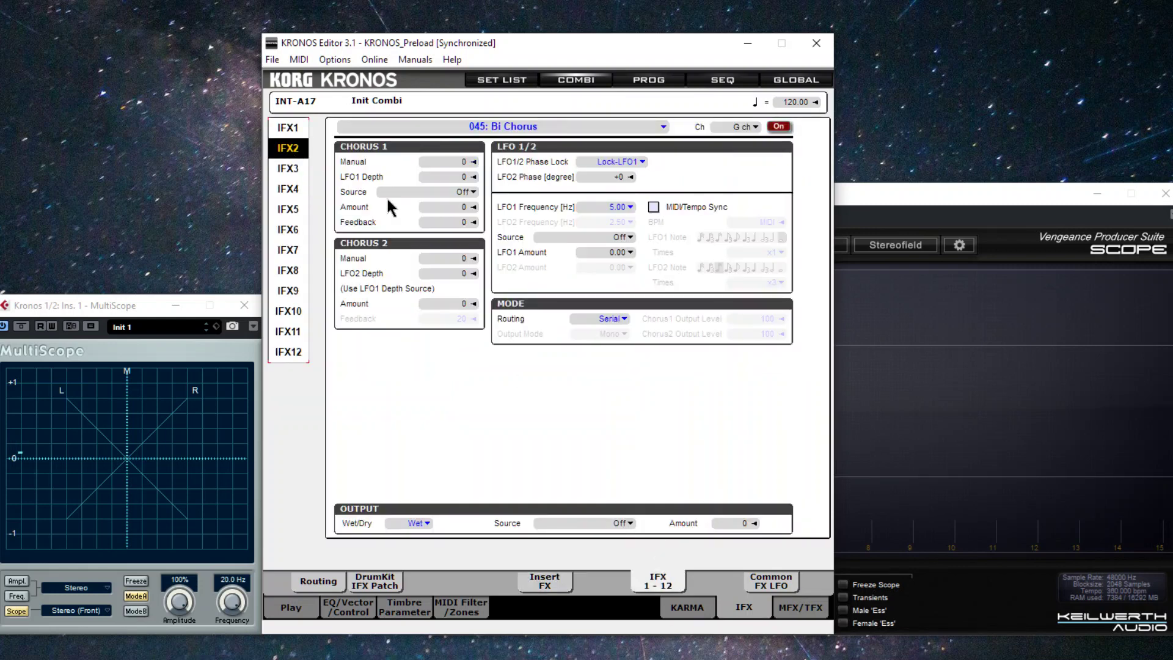
{"action": "left_click", "coordinate": [590, 177]}
{"action": "left_click_drag", "start_coordinate": [590, 176], "coordinate": [618, 230]}
Step: Set IFX3's LFO2 Phase to −120, raise Chorus 2 Manual to 3, and bring LFO2 Depth up to 8
{"action": "left_click", "coordinate": [288, 169]}
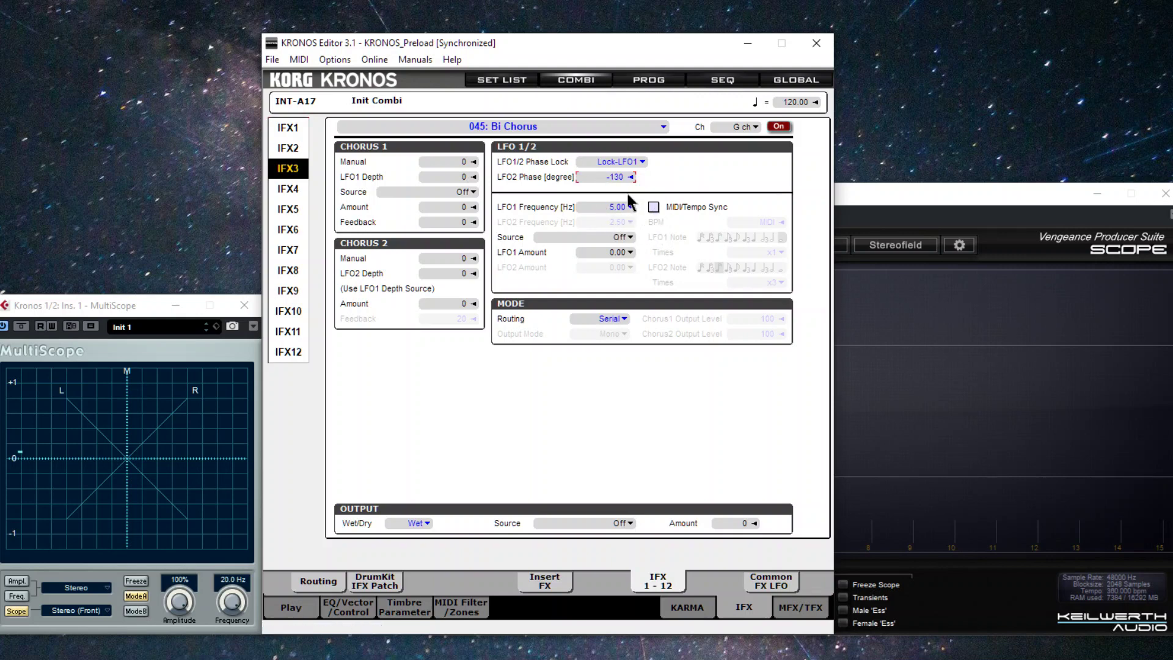
{"action": "scroll", "coordinate": [623, 193], "scroll_direction": "up", "scroll_amount": 1}
{"action": "left_click_drag", "start_coordinate": [439, 262], "coordinate": [439, 256]}
{"action": "left_click_drag", "start_coordinate": [442, 275], "coordinate": [445, 270]}
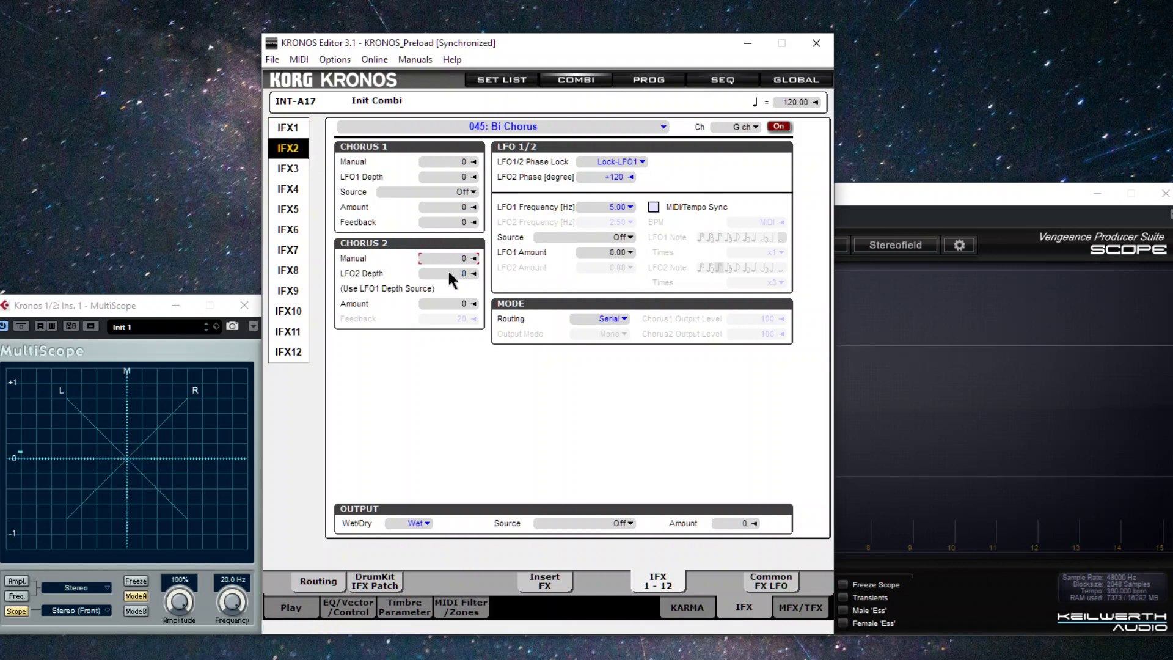
{"action": "scroll", "coordinate": [449, 273], "scroll_direction": "up", "scroll_amount": 6}
{"action": "scroll", "coordinate": [449, 282], "scroll_direction": "up", "scroll_amount": 1}
Step: Set IFX1's Bi Chorus Chorus 2 Manual to 12 and LFO2 Depth to 10
{"action": "left_click", "coordinate": [298, 128]}
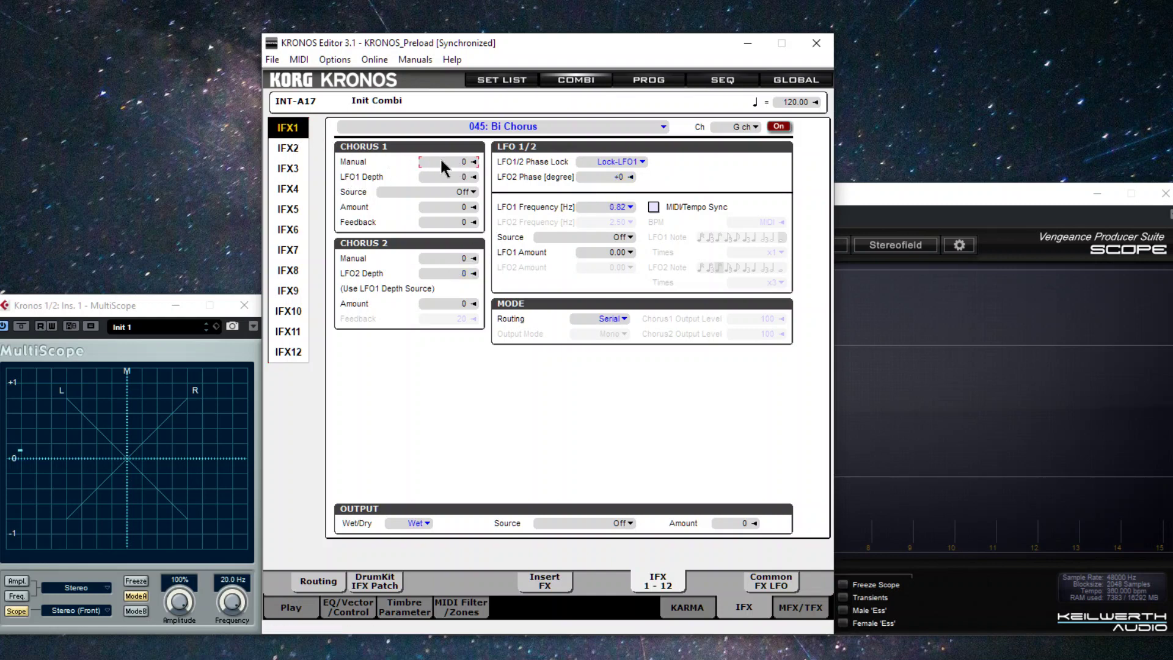
{"action": "scroll", "coordinate": [442, 164], "scroll_direction": "up", "scroll_amount": 3}
{"action": "scroll", "coordinate": [441, 161], "scroll_direction": "down", "scroll_amount": 1}
{"action": "scroll", "coordinate": [437, 257], "scroll_direction": "up", "scroll_amount": 2}
{"action": "scroll", "coordinate": [445, 260], "scroll_direction": "up", "scroll_amount": 3}
{"action": "scroll", "coordinate": [445, 256], "scroll_direction": "down", "scroll_amount": 1}
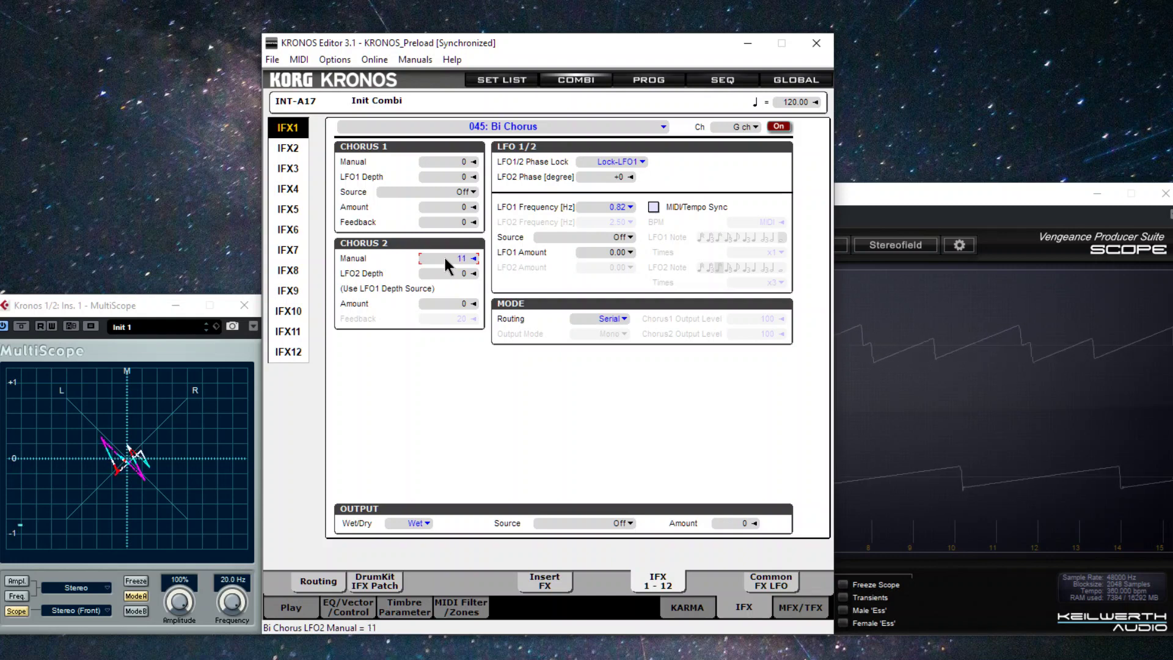
{"action": "scroll", "coordinate": [445, 262], "scroll_direction": "up", "scroll_amount": 3}
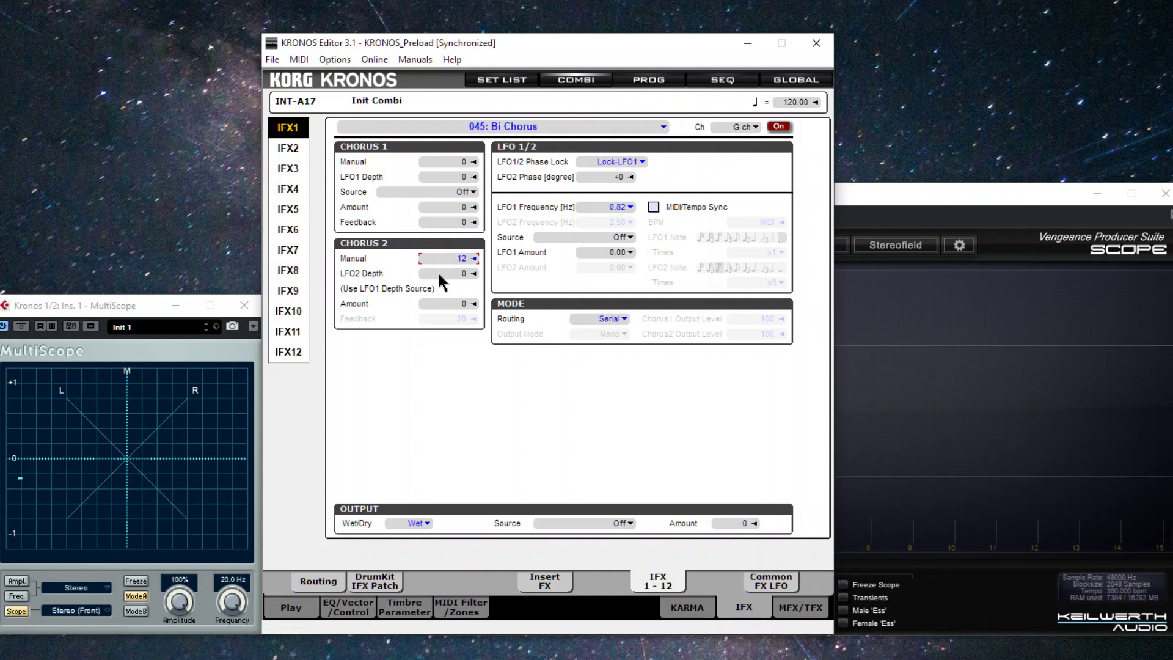
{"action": "left_click_drag", "start_coordinate": [439, 274], "coordinate": [440, 259]}
{"action": "scroll", "coordinate": [445, 270], "scroll_direction": "down", "scroll_amount": 2}
Step: On the combi mixer, lower the volumes of timbres 1, 2 and 3 from 127 to 93
{"action": "left_click", "coordinate": [320, 583]}
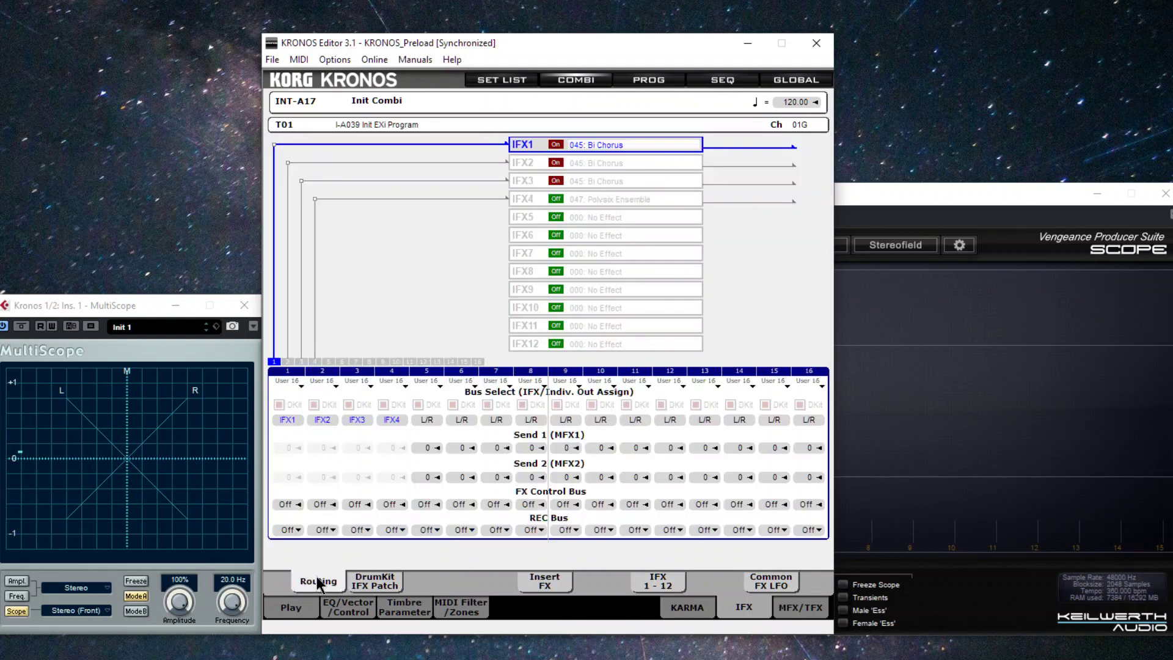
{"action": "left_click", "coordinate": [657, 582]}
{"action": "left_click", "coordinate": [311, 607]}
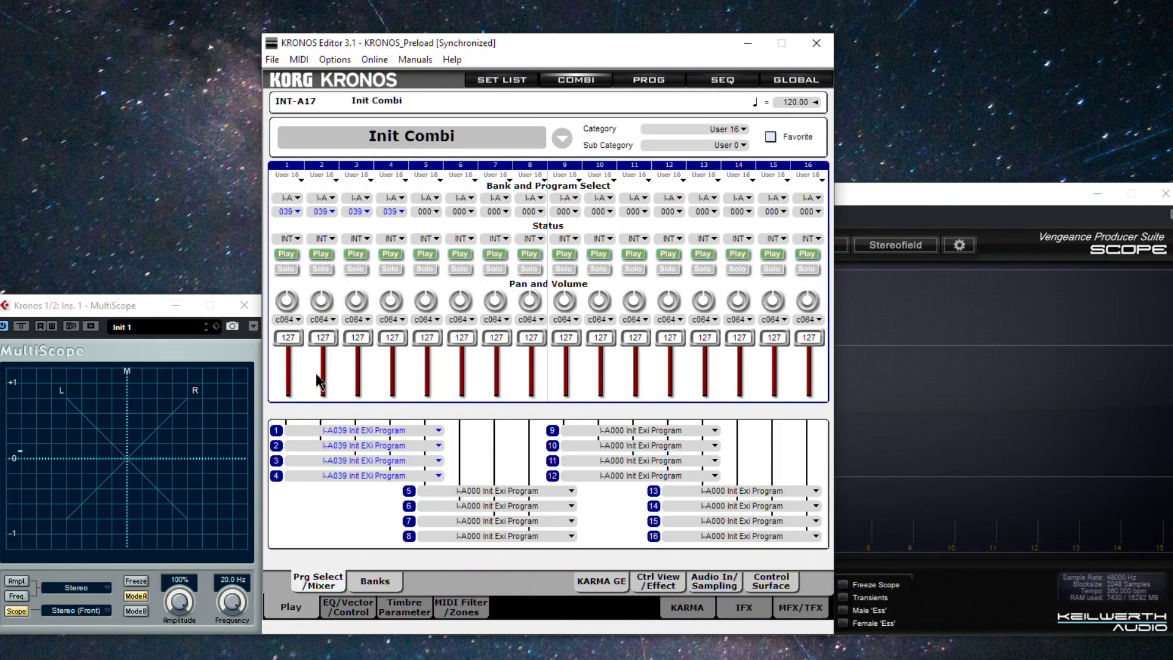
{"action": "scroll", "coordinate": [292, 340], "scroll_direction": "down", "scroll_amount": 5}
{"action": "scroll", "coordinate": [292, 340], "scroll_direction": "down", "scroll_amount": 20}
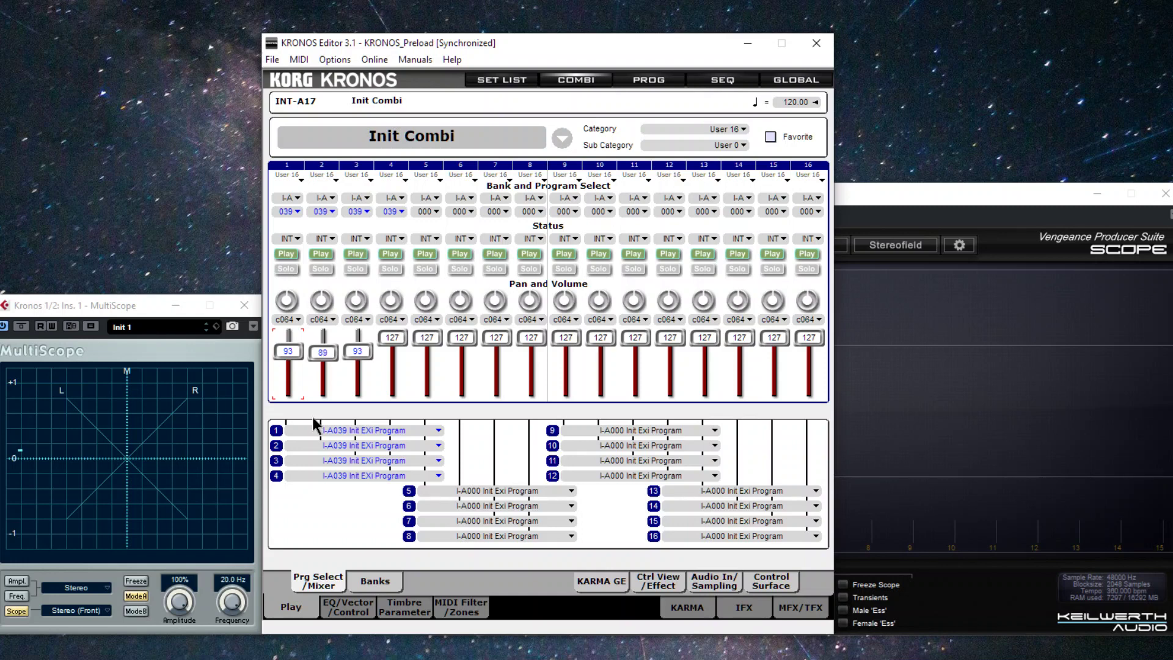
{"action": "scroll", "coordinate": [318, 357], "scroll_direction": "down", "scroll_amount": 6}
{"action": "scroll", "coordinate": [324, 352], "scroll_direction": "up", "scroll_amount": 6}
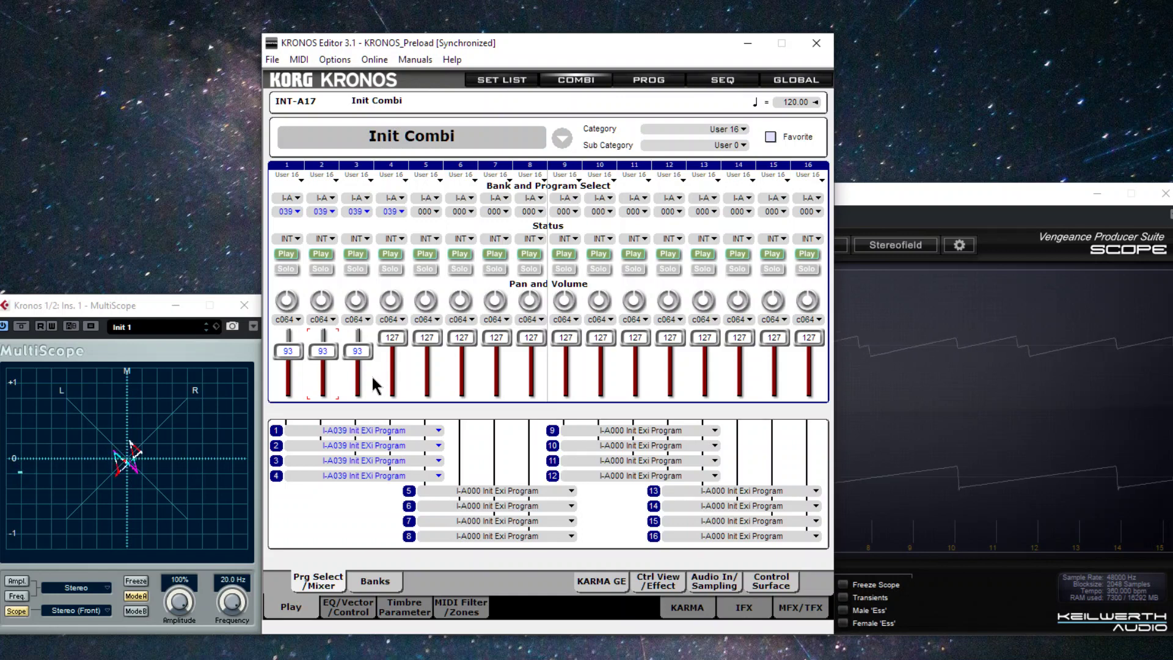
Step: Set IFX1's Chorus 2 Manual to 3 and LFO2 Depth to 20, then view IFX4's Polysix Ensemble
{"action": "left_click", "coordinate": [760, 615]}
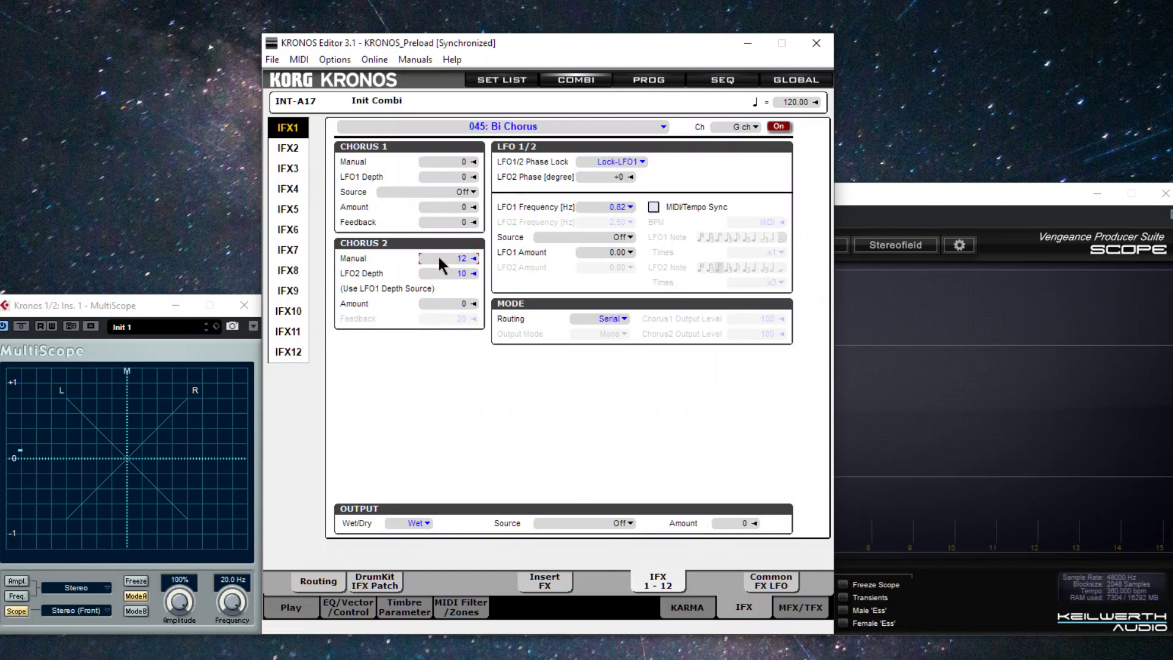
{"action": "scroll", "coordinate": [439, 259], "scroll_direction": "down", "scroll_amount": 9}
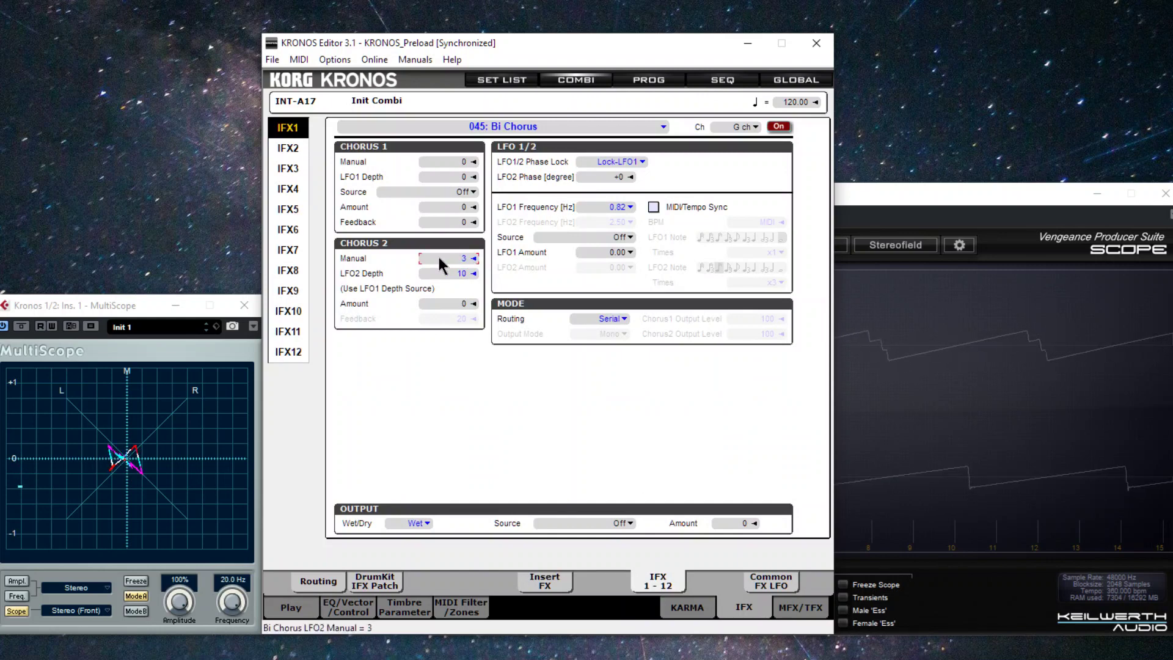
{"action": "scroll", "coordinate": [438, 269], "scroll_direction": "up", "scroll_amount": 5}
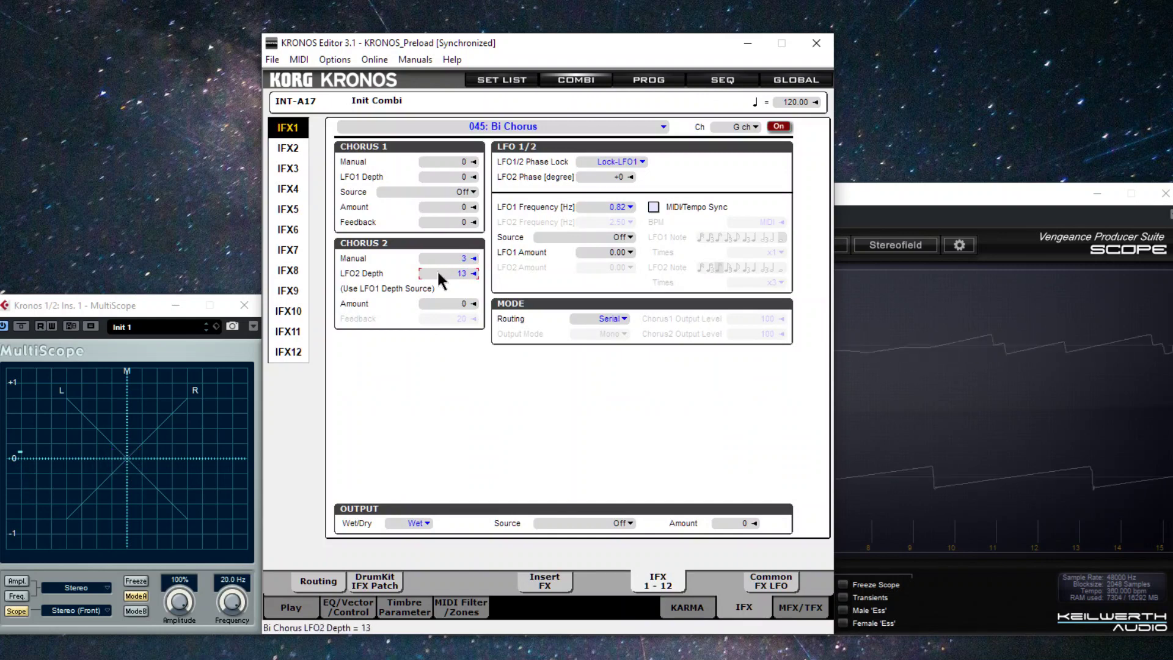
{"action": "scroll", "coordinate": [438, 270], "scroll_direction": "up", "scroll_amount": 4}
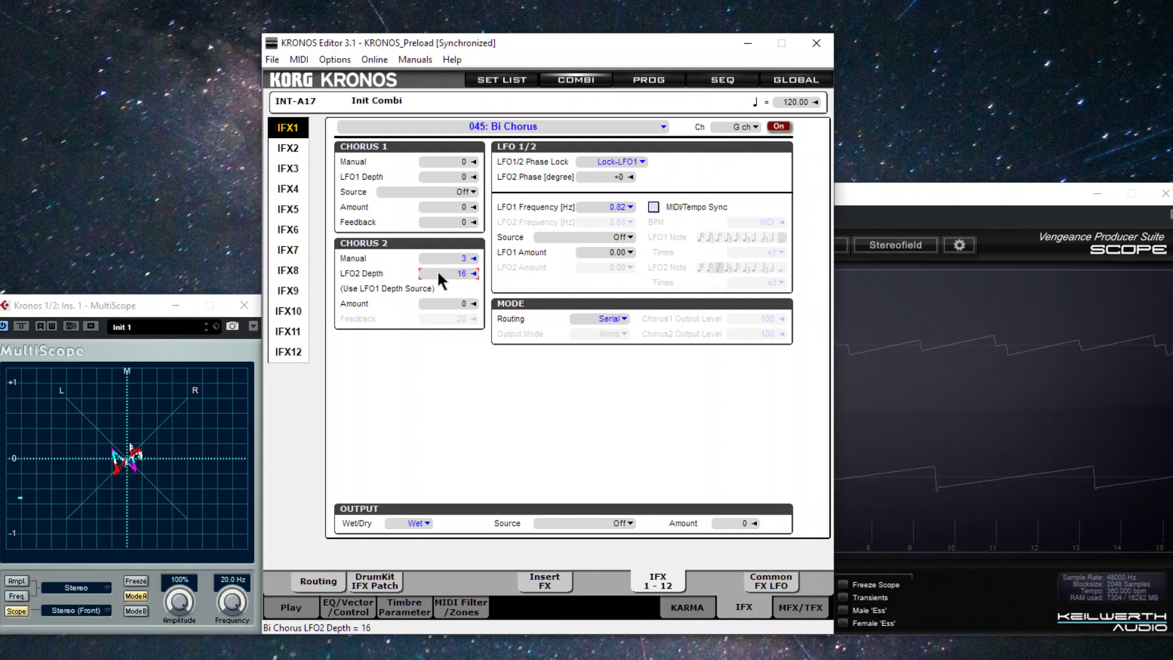
{"action": "scroll", "coordinate": [437, 269], "scroll_direction": "up", "scroll_amount": 1}
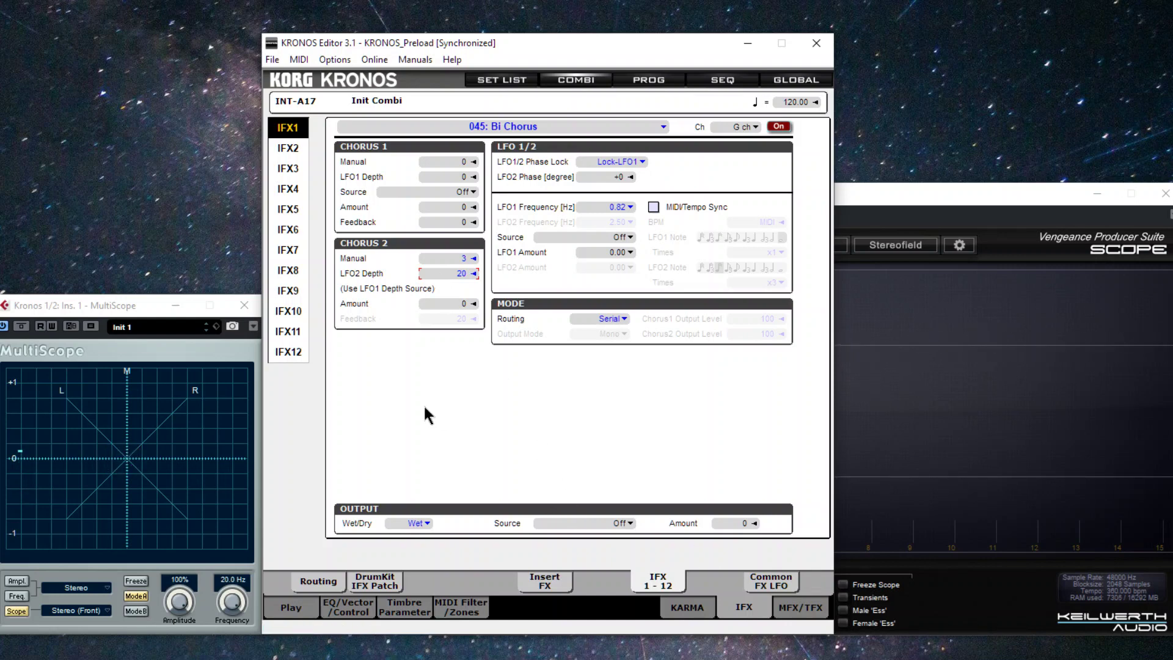
{"action": "left_click", "coordinate": [288, 191]}
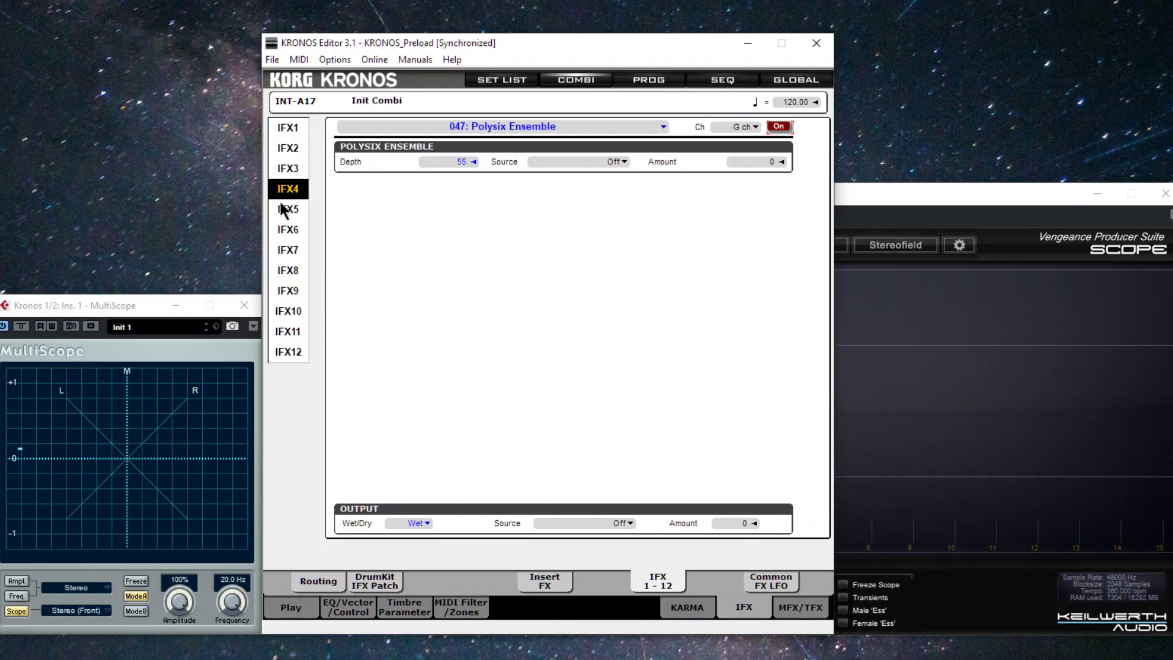
Step: Raise LFO2 Depth to 10 on IFX2 and IFX3, and set IFX3's Chorus 2 Manual to 4
{"action": "left_click", "coordinate": [292, 150]}
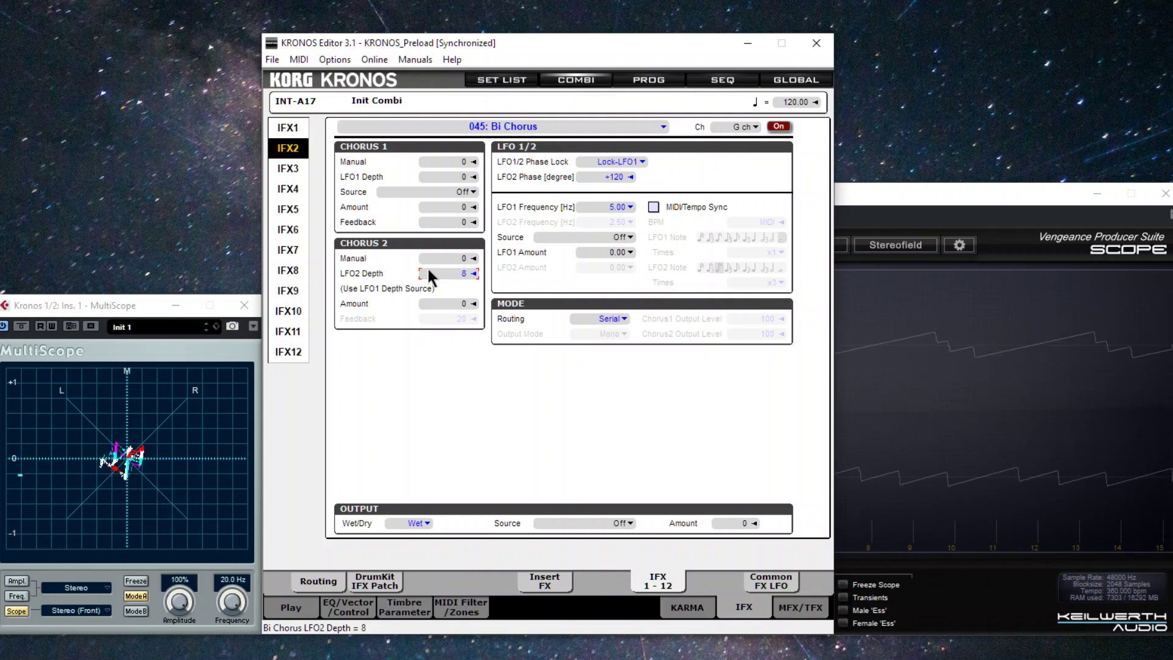
{"action": "scroll", "coordinate": [428, 275], "scroll_direction": "up", "scroll_amount": 2}
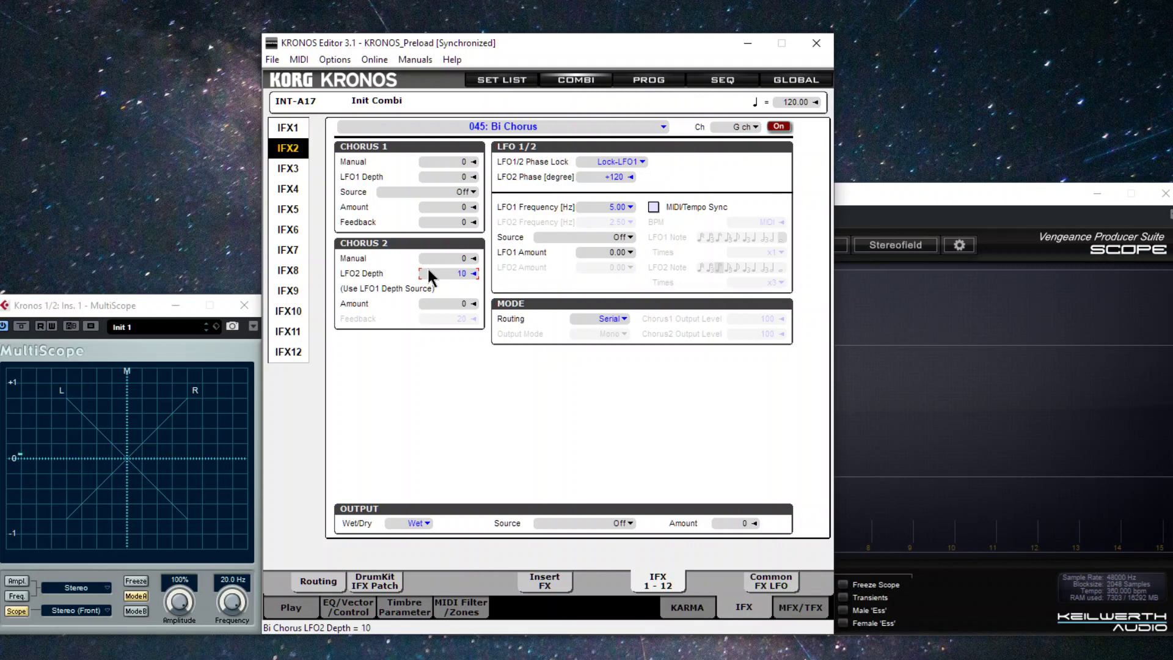
{"action": "left_click", "coordinate": [292, 169]}
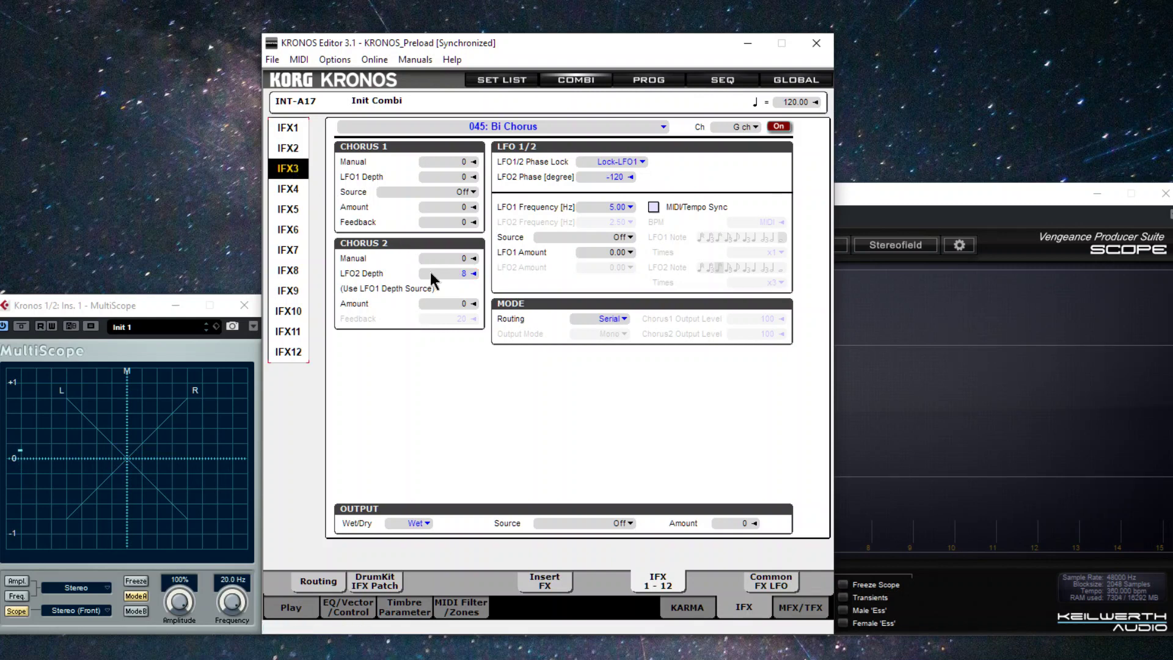
{"action": "scroll", "coordinate": [430, 272], "scroll_direction": "up", "scroll_amount": 2}
{"action": "scroll", "coordinate": [437, 256], "scroll_direction": "up", "scroll_amount": 3}
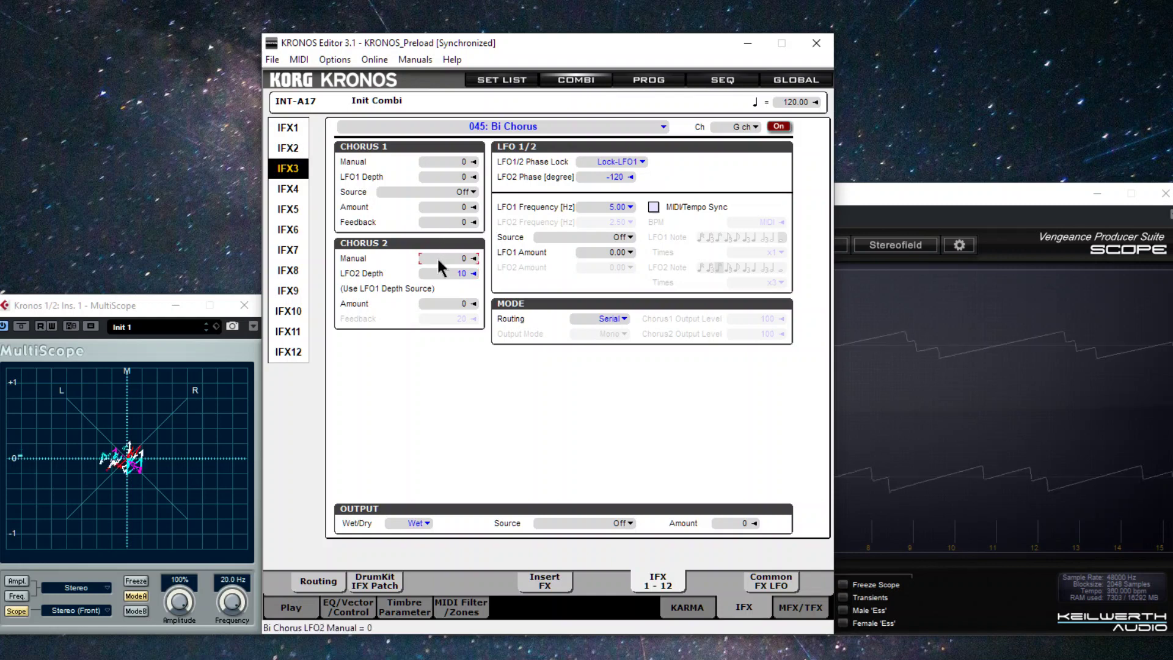
{"action": "scroll", "coordinate": [438, 257], "scroll_direction": "up", "scroll_amount": 3}
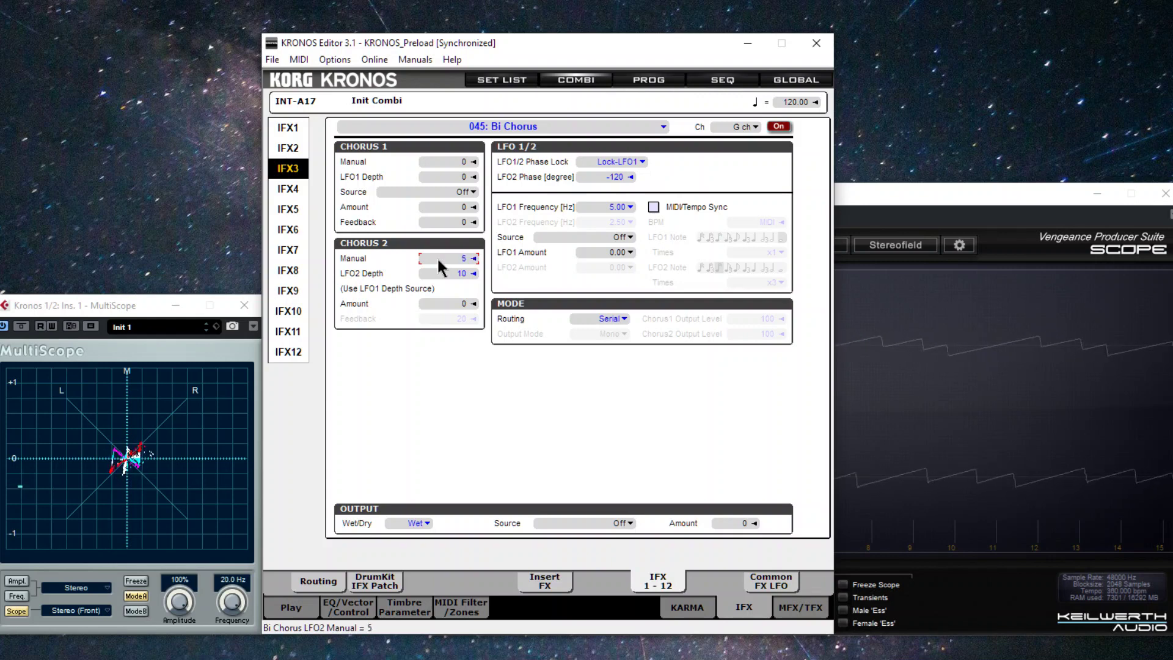
{"action": "scroll", "coordinate": [438, 257], "scroll_direction": "down", "scroll_amount": 2}
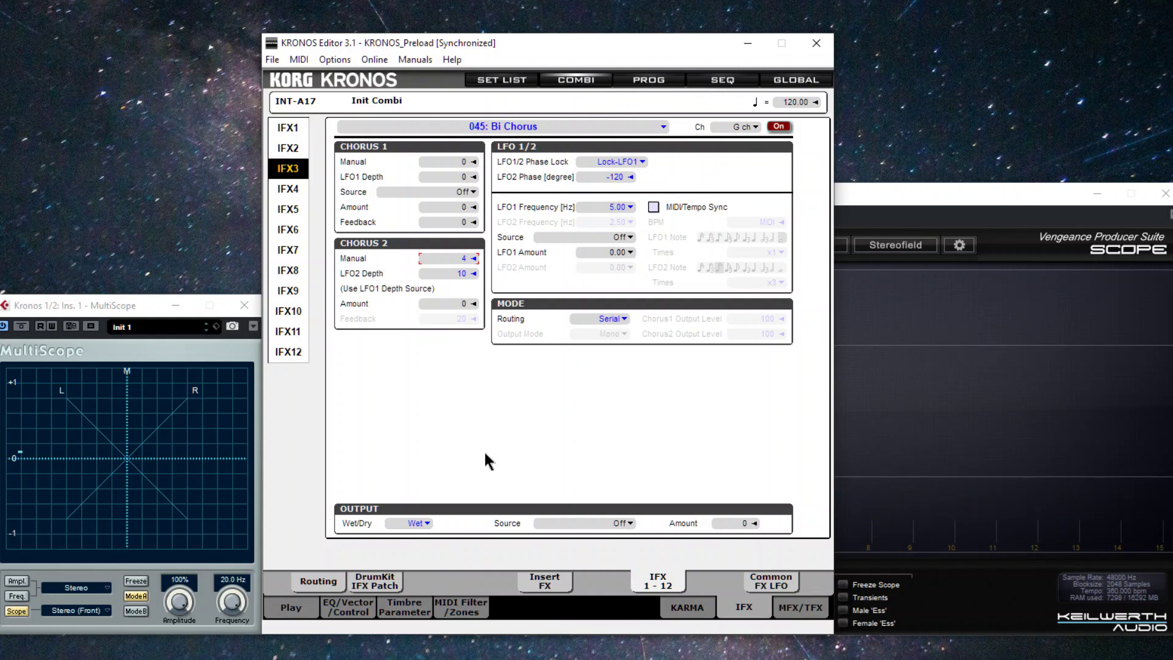
Step: Show the IFX routing diagram with Bi Chorus on IFX1–IFX3 and Polysix Ensemble on IFX4
{"action": "left_click", "coordinate": [537, 584]}
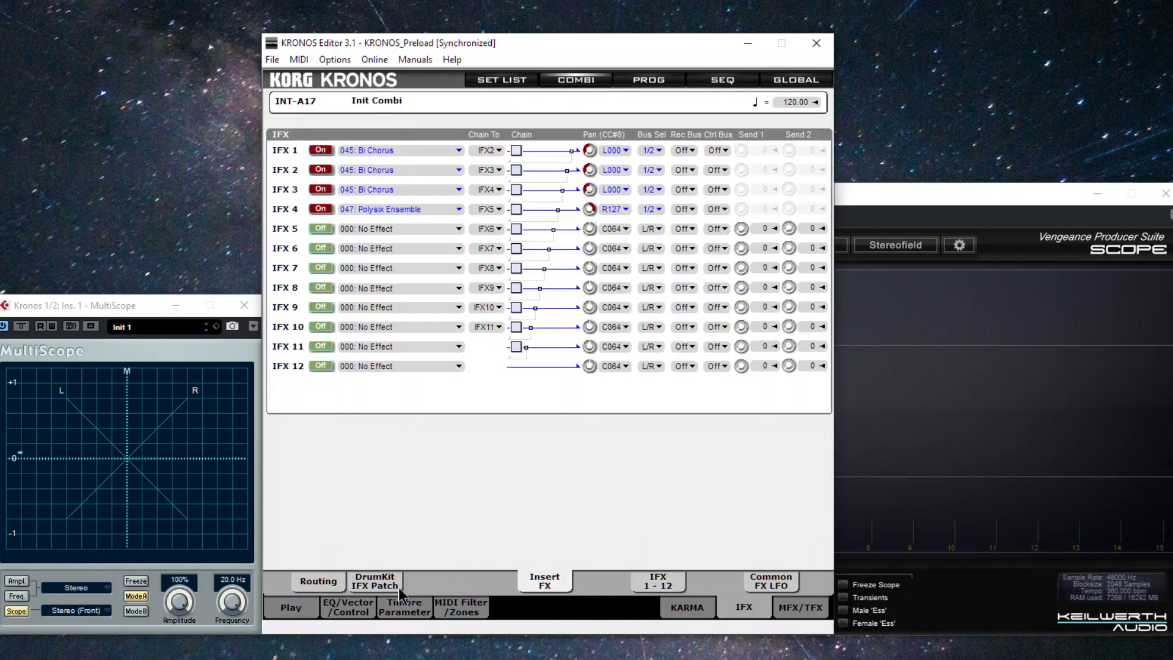
{"action": "left_click", "coordinate": [306, 585]}
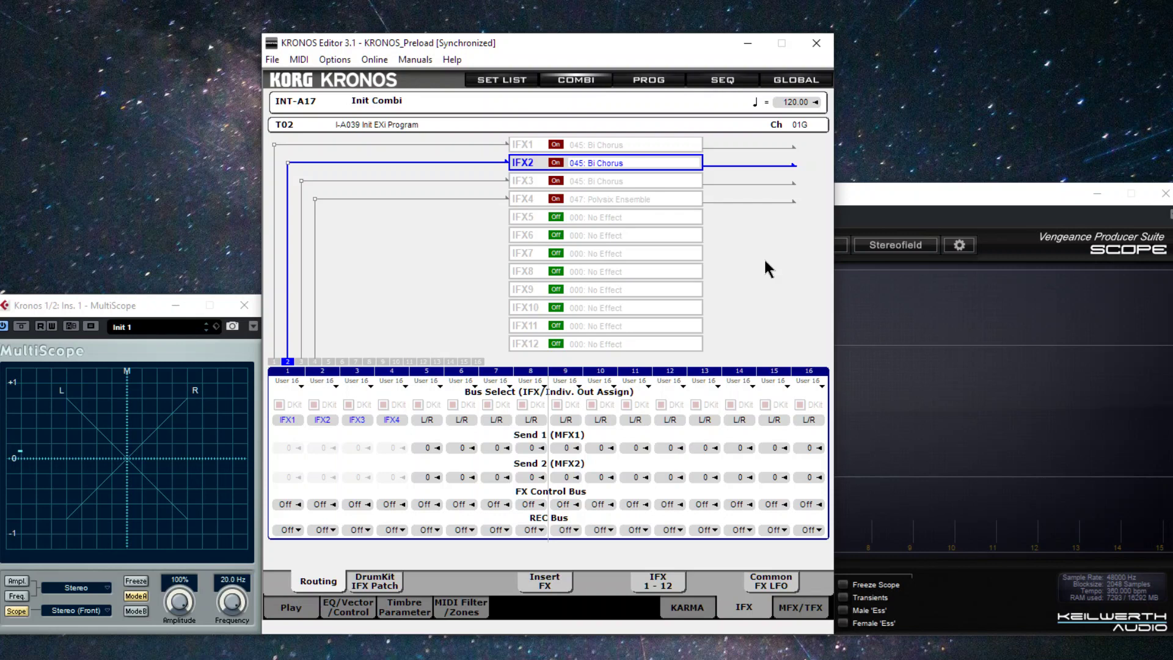
Step: Check IFX5's effect type and view its 046: Ensemble settings, Depth 50 and Wet/Dry 50:50
{"action": "left_click", "coordinate": [546, 582]}
{"action": "left_click", "coordinate": [459, 234]}
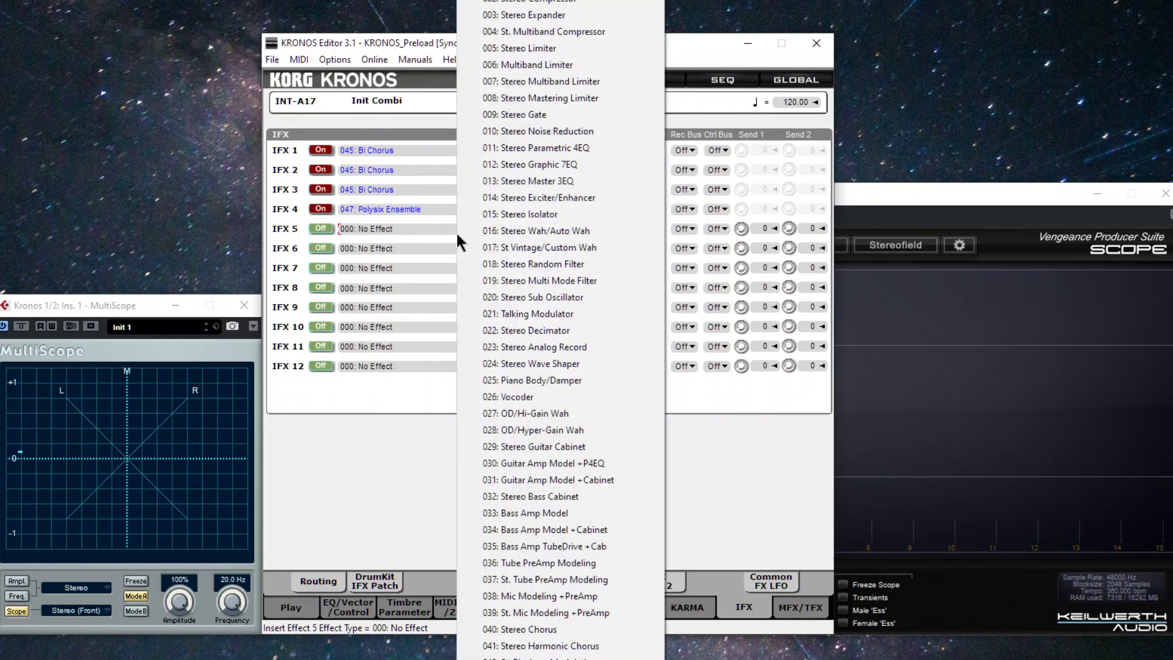
{"action": "key", "text": "Escape"}
{"action": "left_click", "coordinate": [658, 582]}
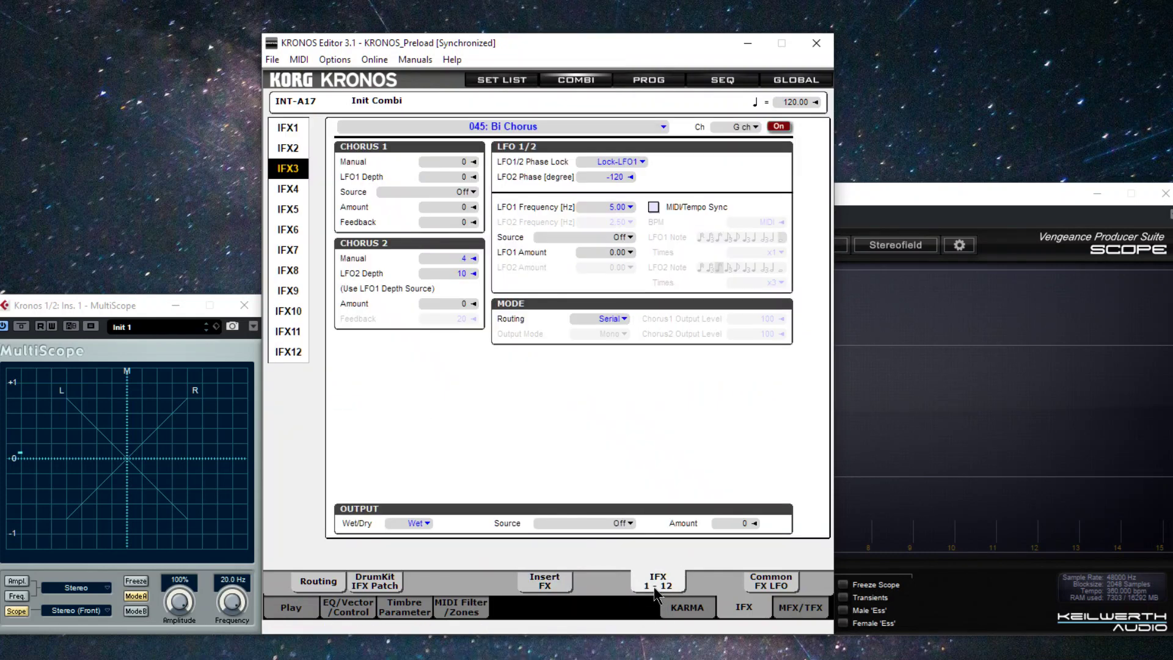
{"action": "left_click", "coordinate": [288, 209]}
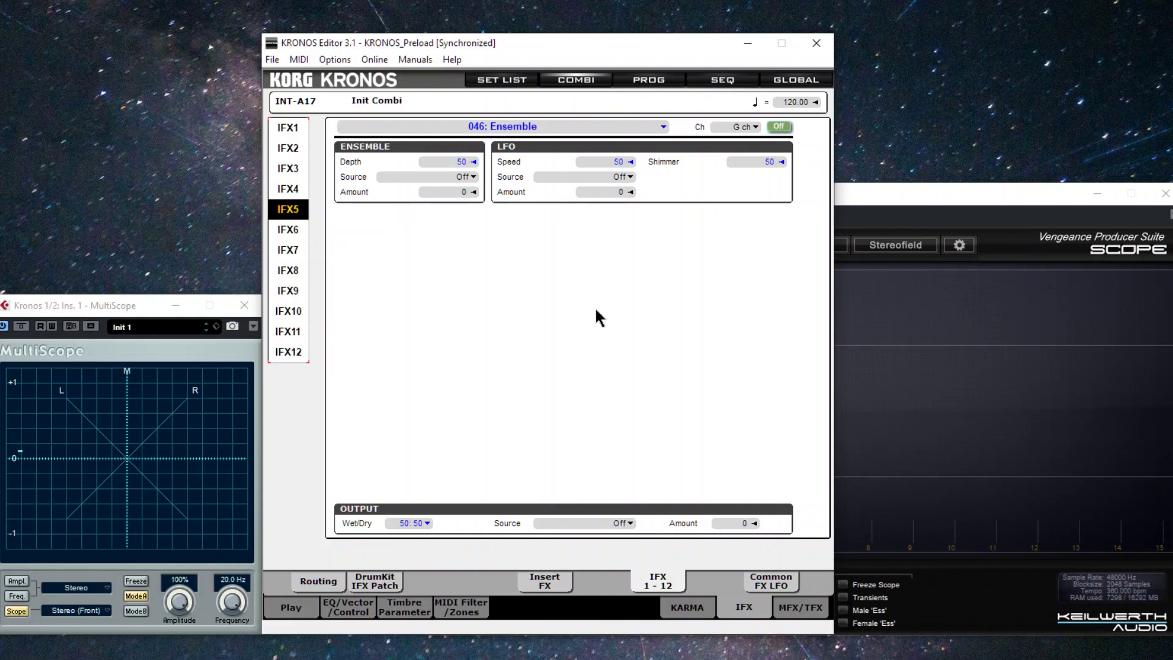
{"action": "left_click", "coordinate": [457, 653]}
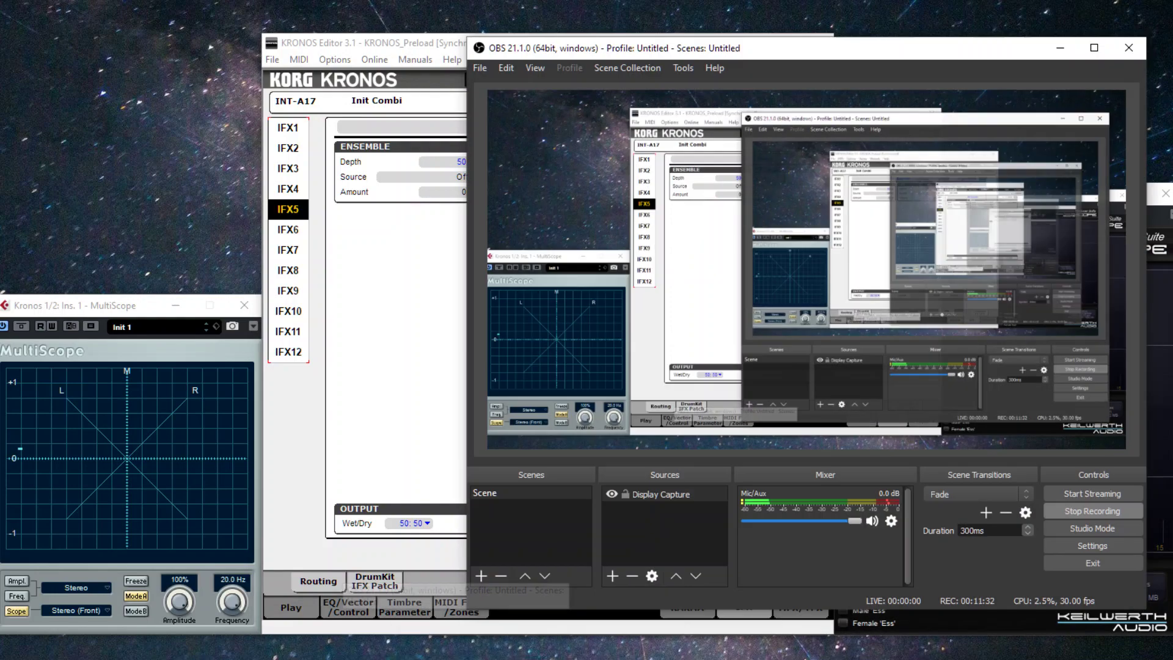